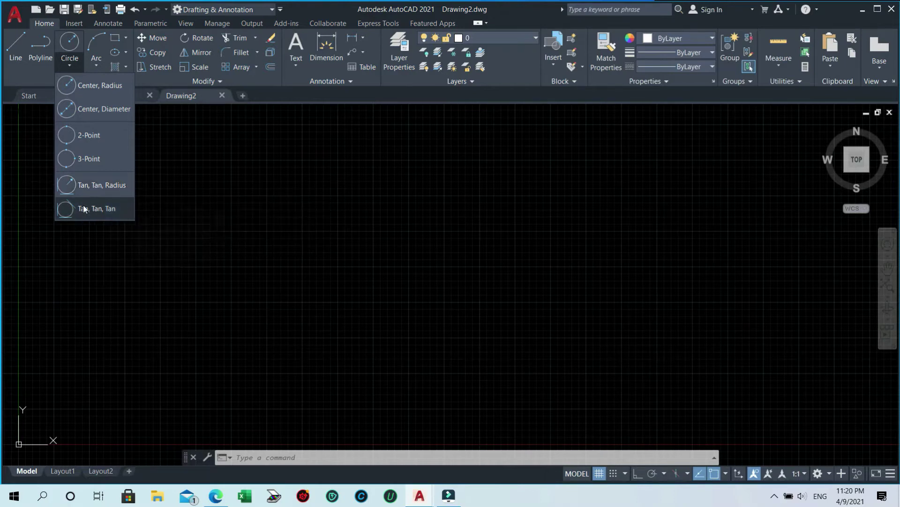
- Draw a circle by centre and radius in the upper-left part of the drawing area, with a radius of 5
click(94, 86)
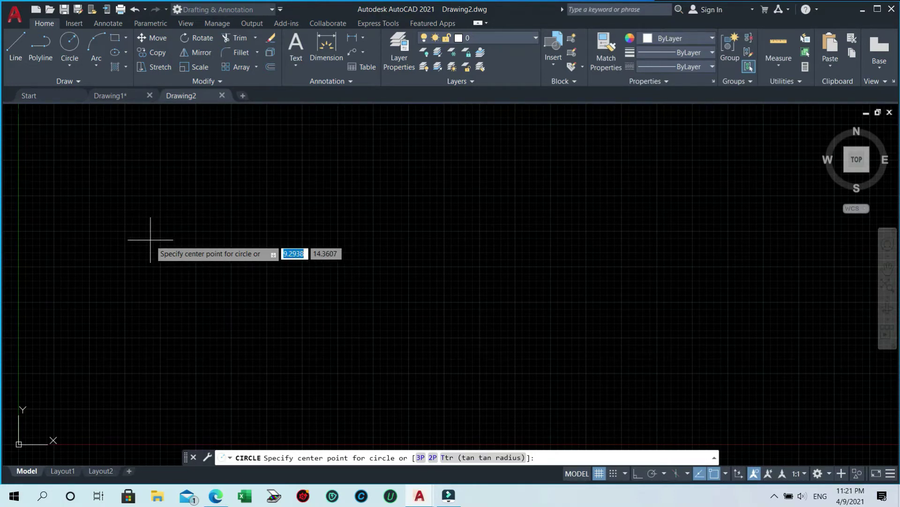
click(146, 211)
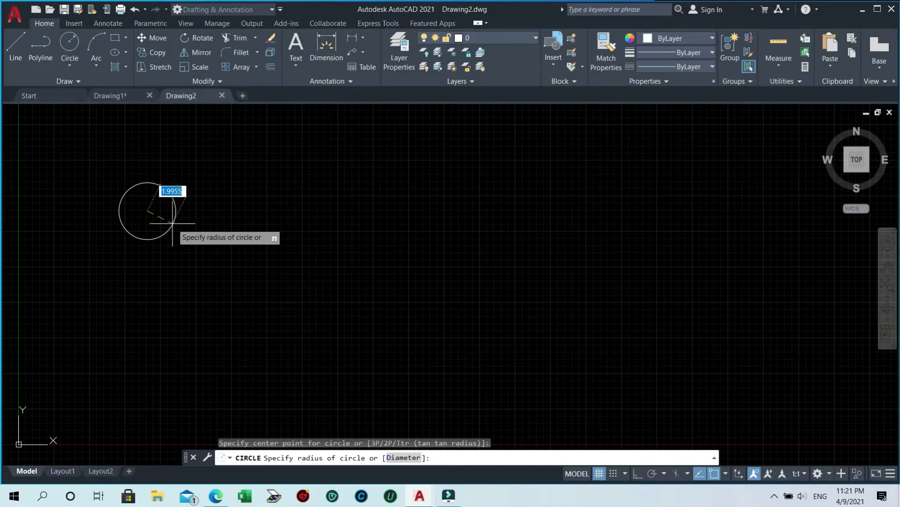
text(5)
key(Return)
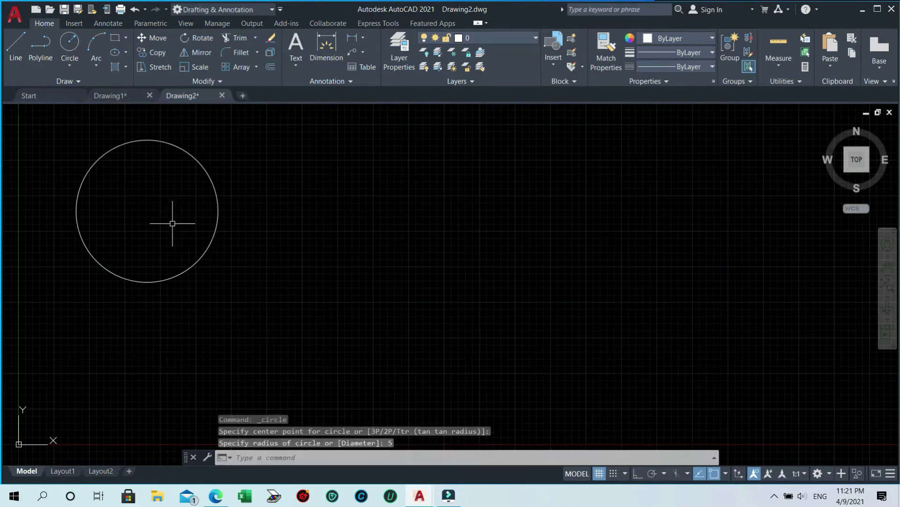
- Draw a second circle by centre and diameter, to the right of the first one, with a diameter of 5
click(72, 66)
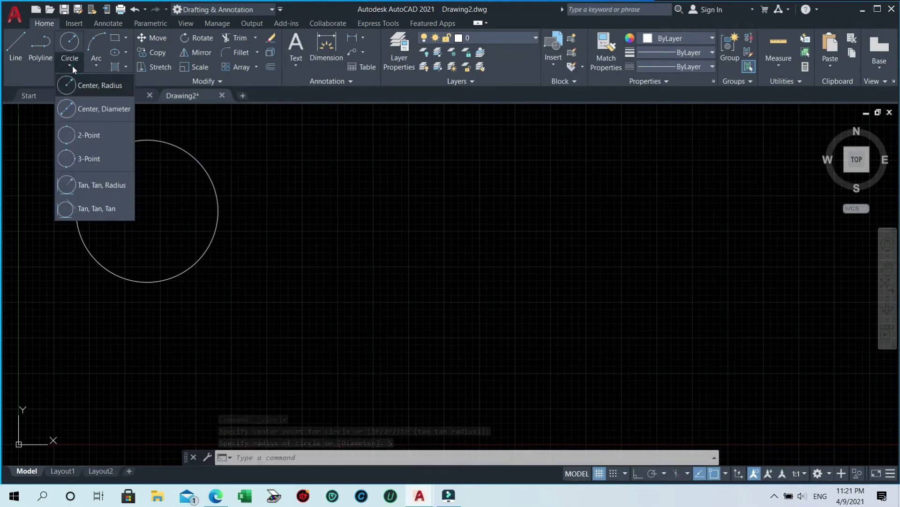
click(92, 112)
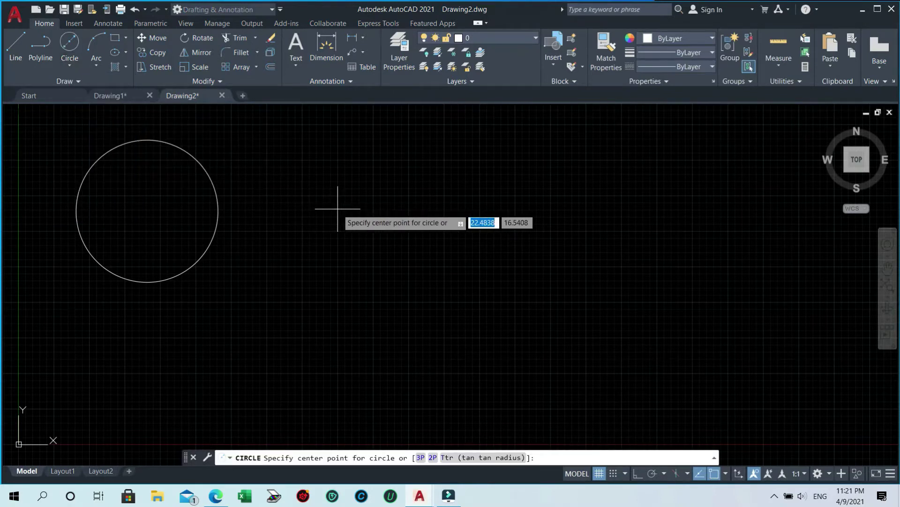
click(337, 209)
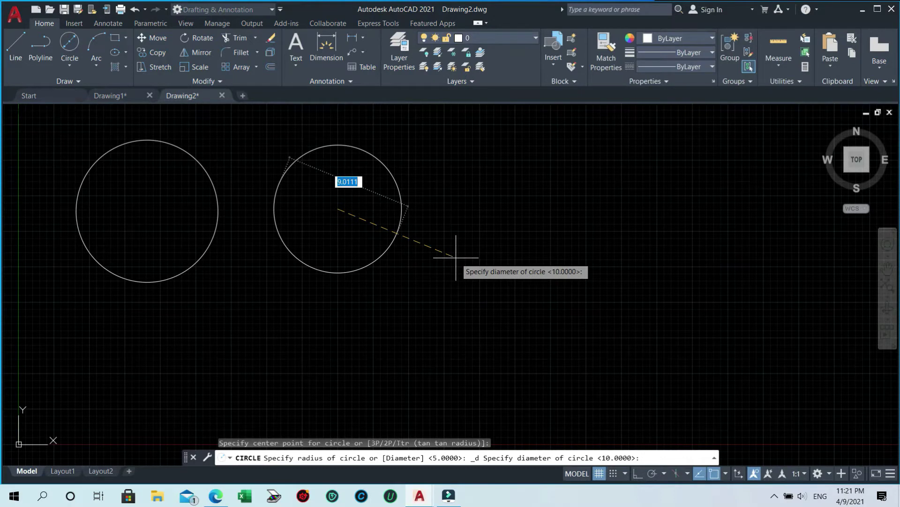
text(5)
key(Return)
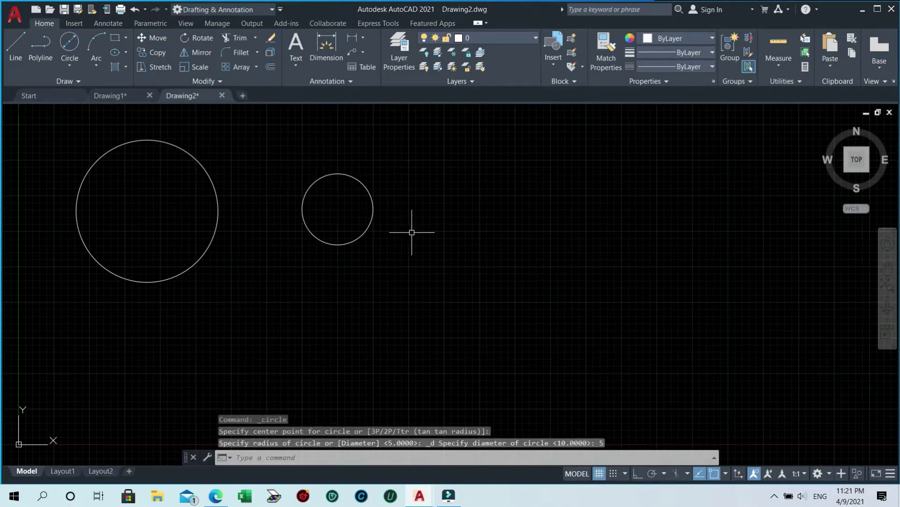
- Draw a 2-point circle filling the gap between the two circles, from the first circle's right quadrant to the second's left quadrant
click(69, 68)
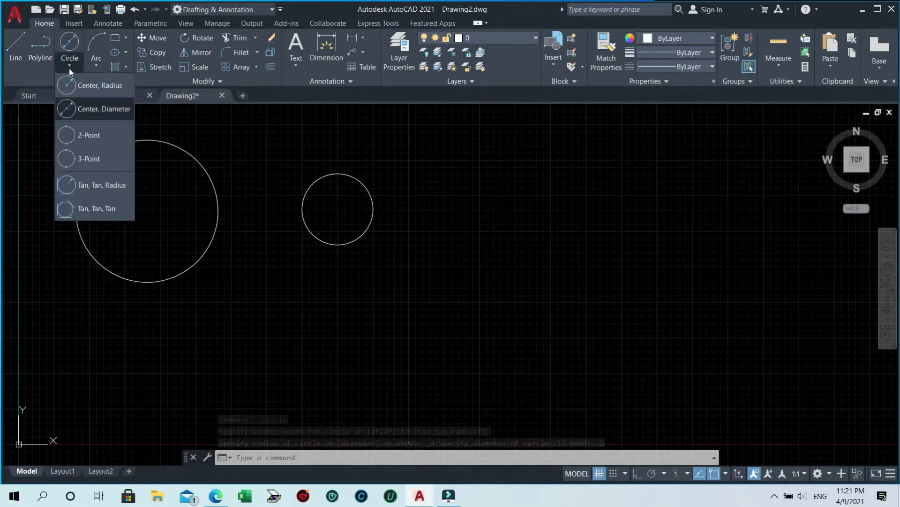
click(89, 136)
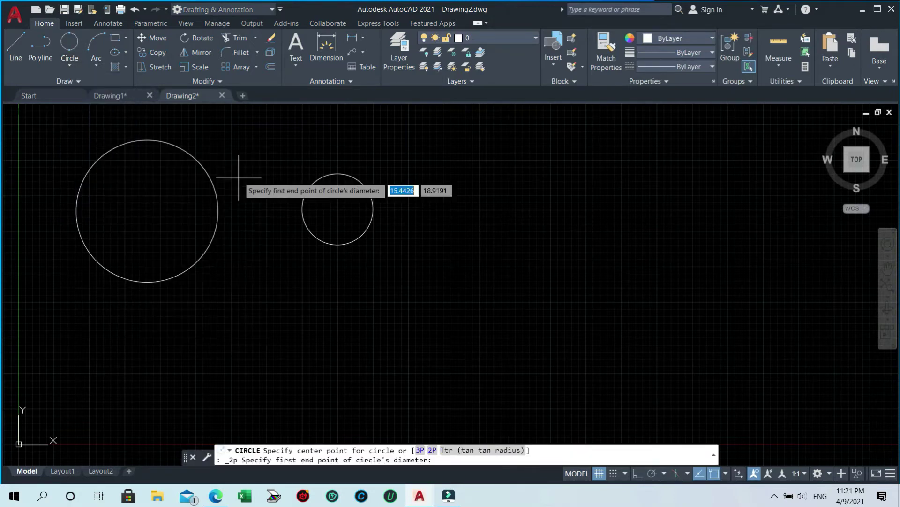
click(217, 210)
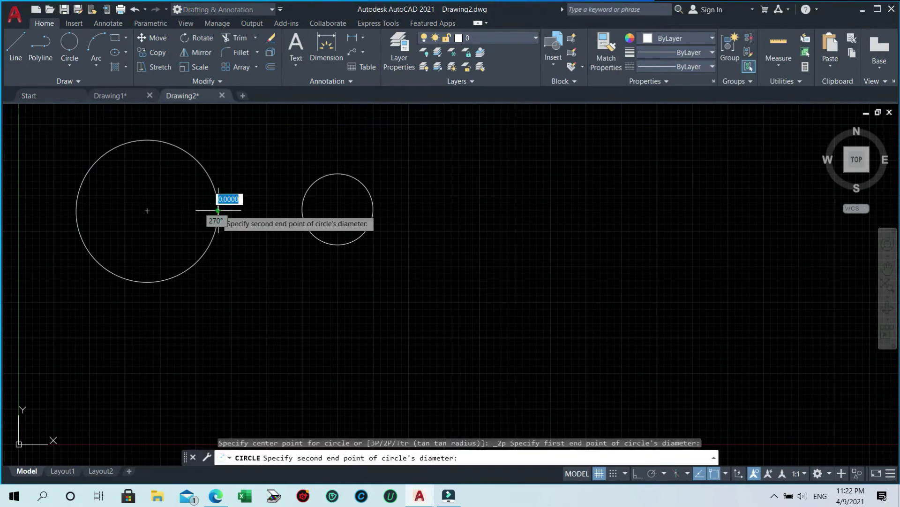
click(301, 210)
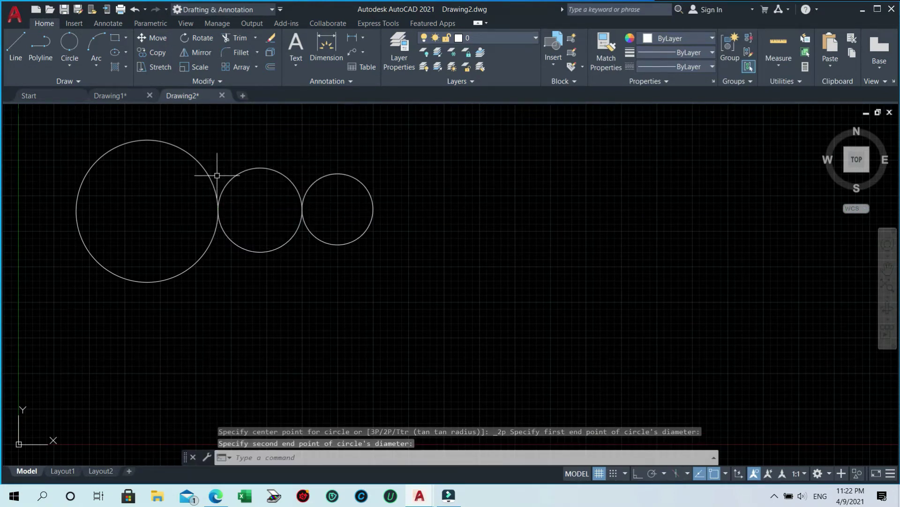
- Draw a 3-point circle through points on the lower edges of the three existing circles
click(71, 66)
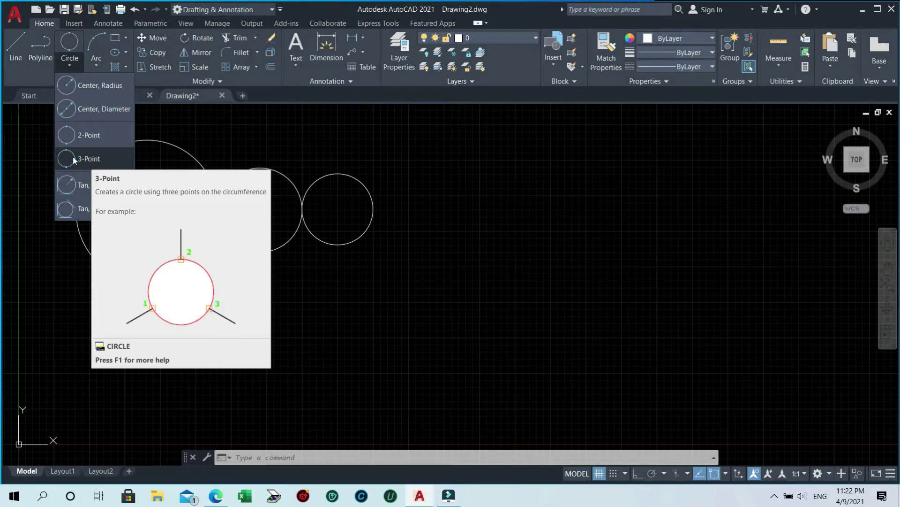
click(89, 159)
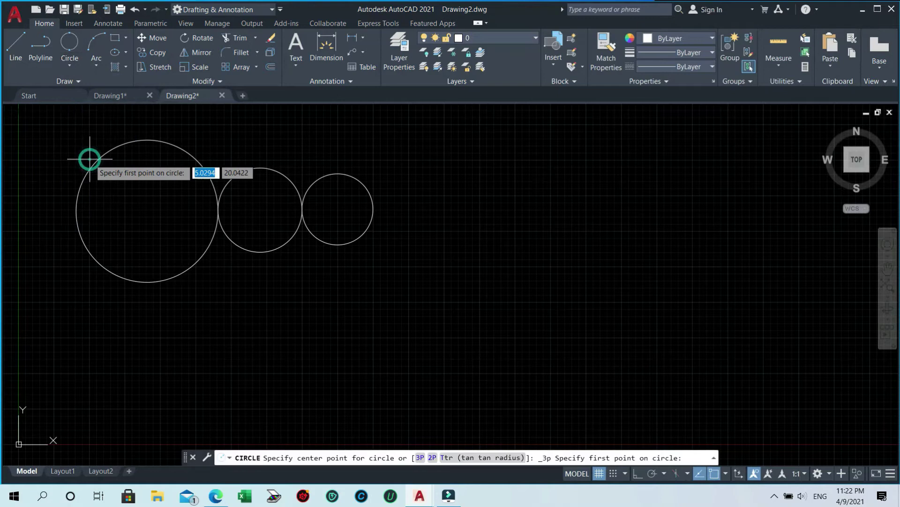
click(172, 280)
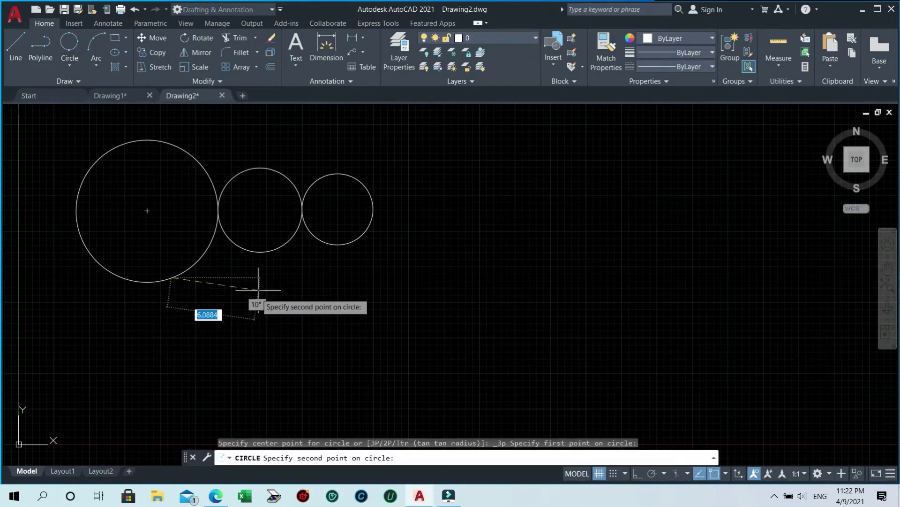
click(262, 254)
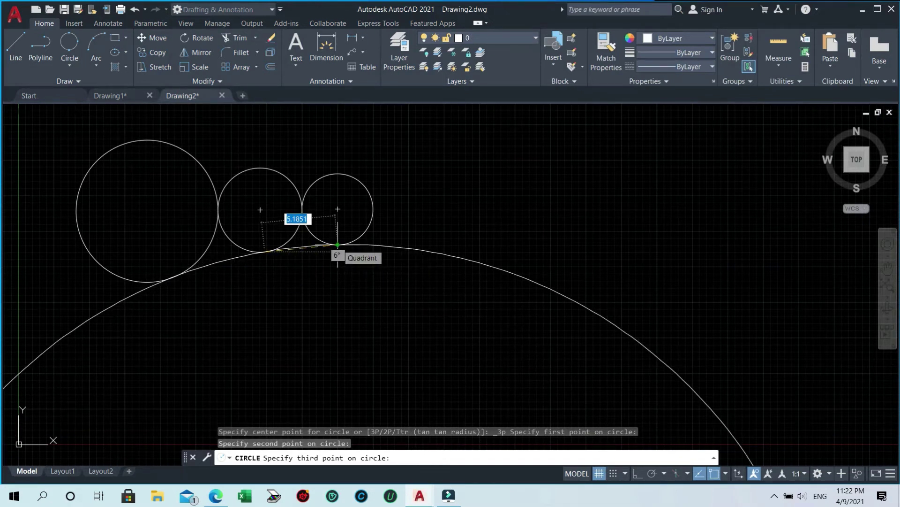
click(338, 244)
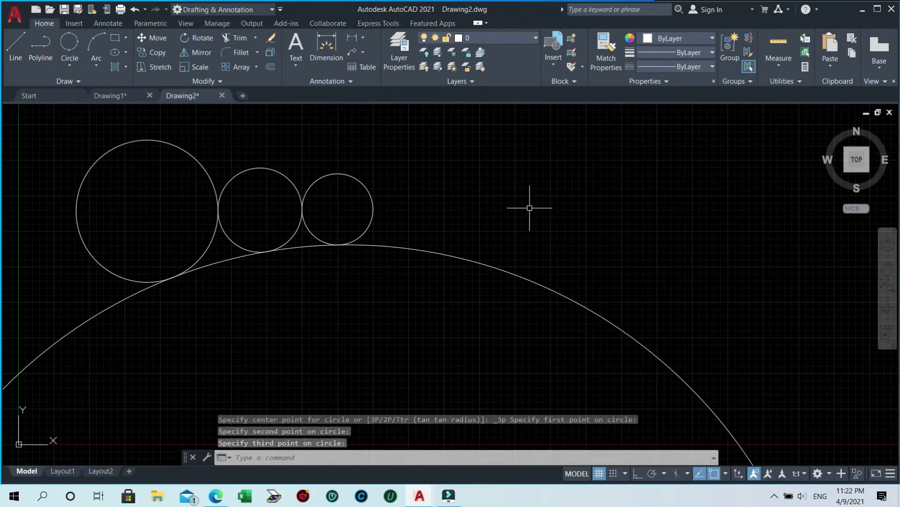
- Delete the large 3-point circle beneath the row of circles
click(468, 296)
click(445, 231)
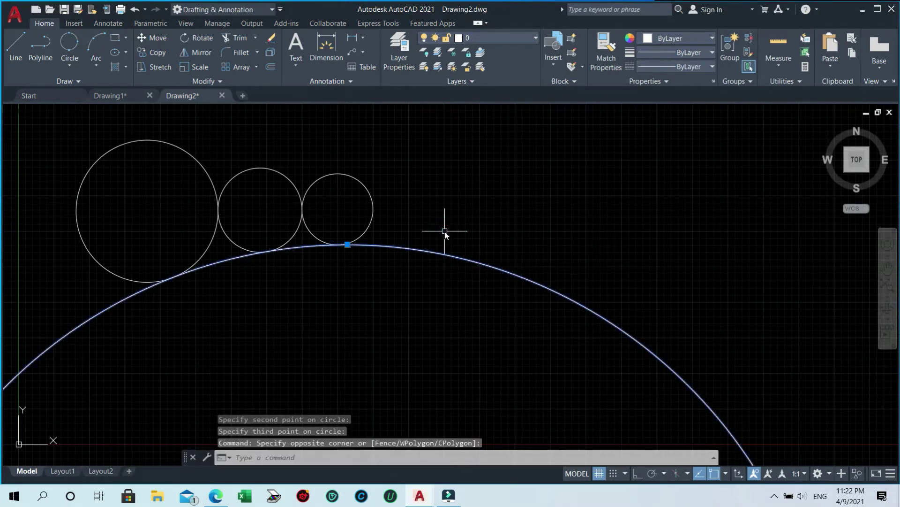
key(Delete)
- Draw three separate lines radiating outward around an empty area right of the circles: one down-left, one down-right and one nearly vertical above
text(l)
key(Return)
click(455, 266)
click(390, 333)
key(Return)
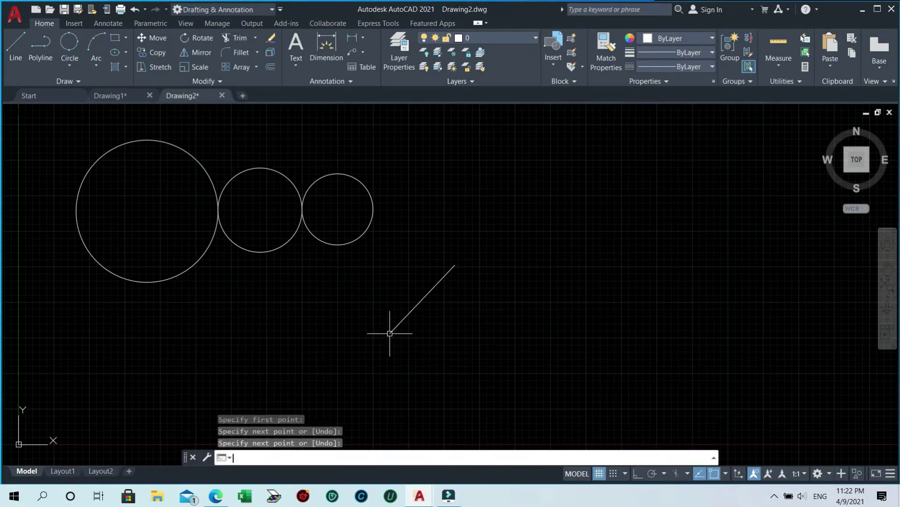
key(Return)
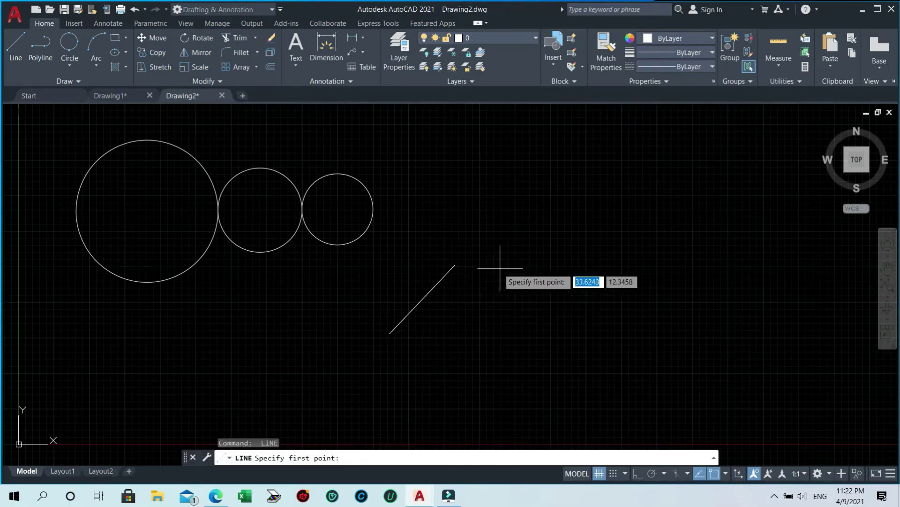
click(560, 268)
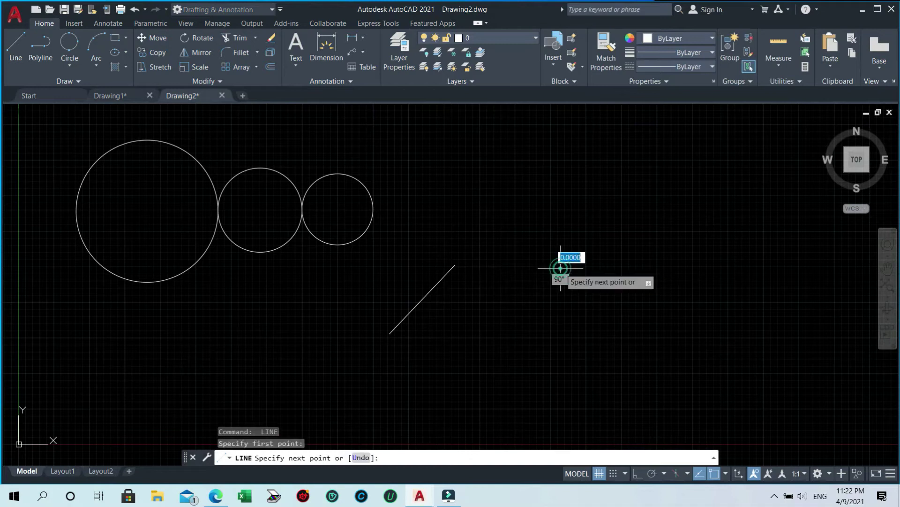
click(622, 319)
key(Return)
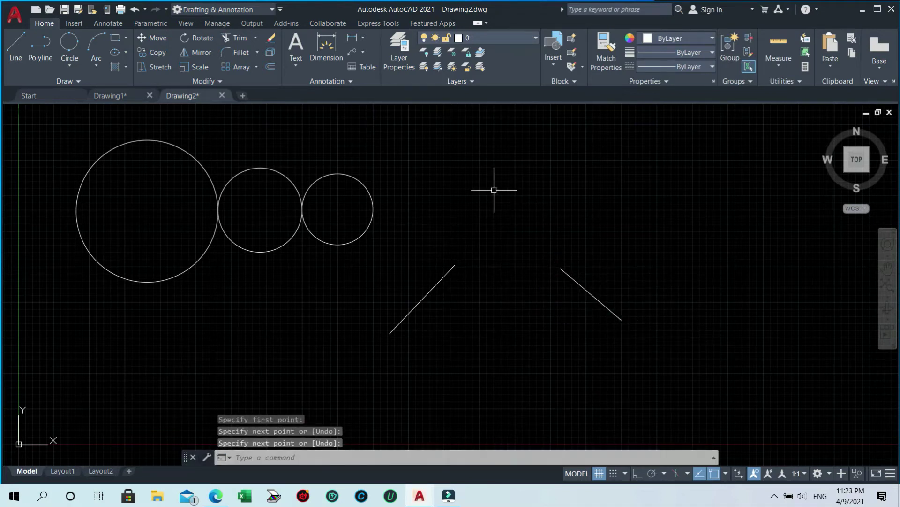
key(Return)
click(494, 190)
click(496, 129)
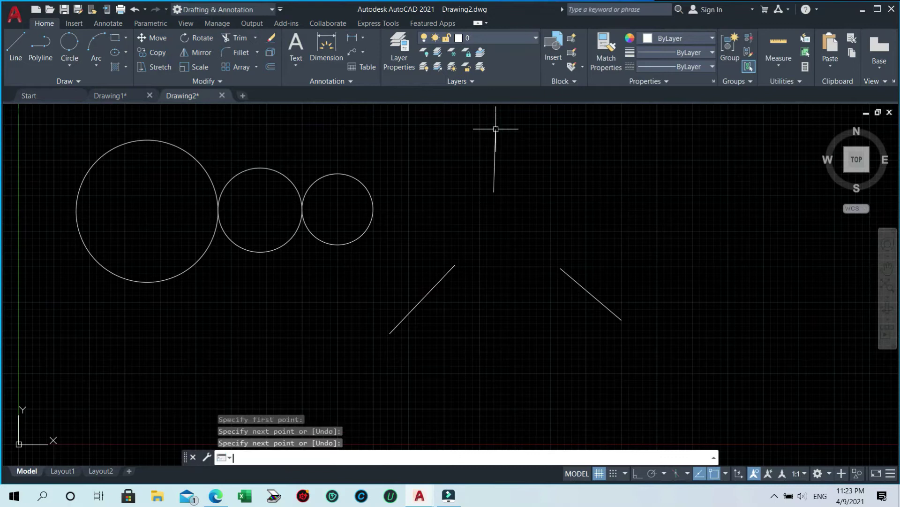
key(Return)
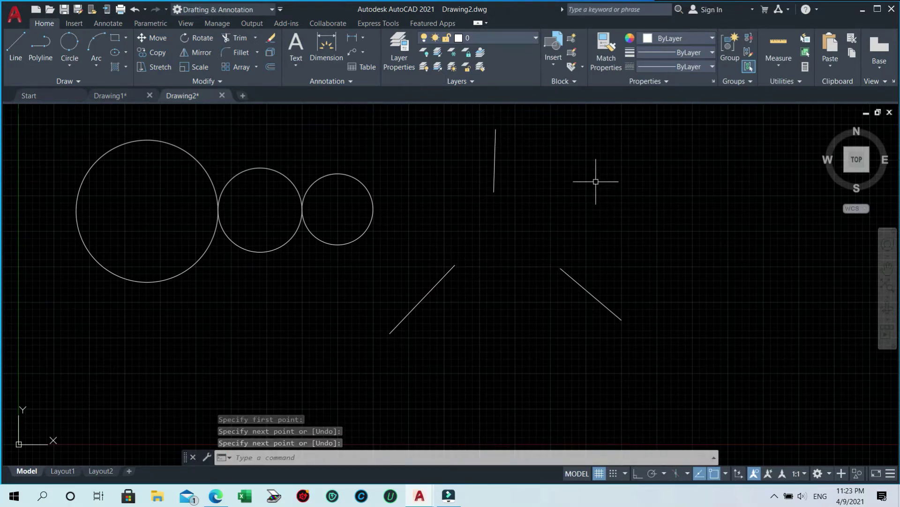
- Draw a 3-point circle through the inner endpoints of the three radiating lines
click(75, 68)
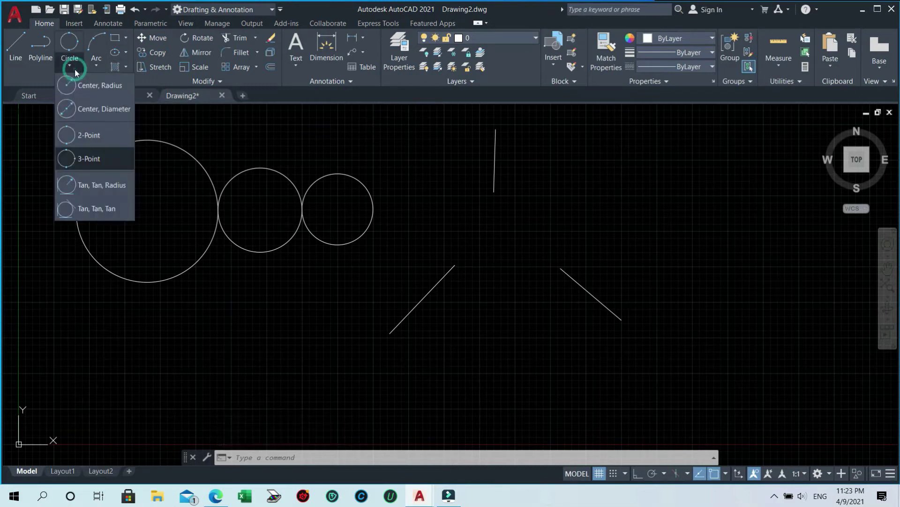
click(107, 161)
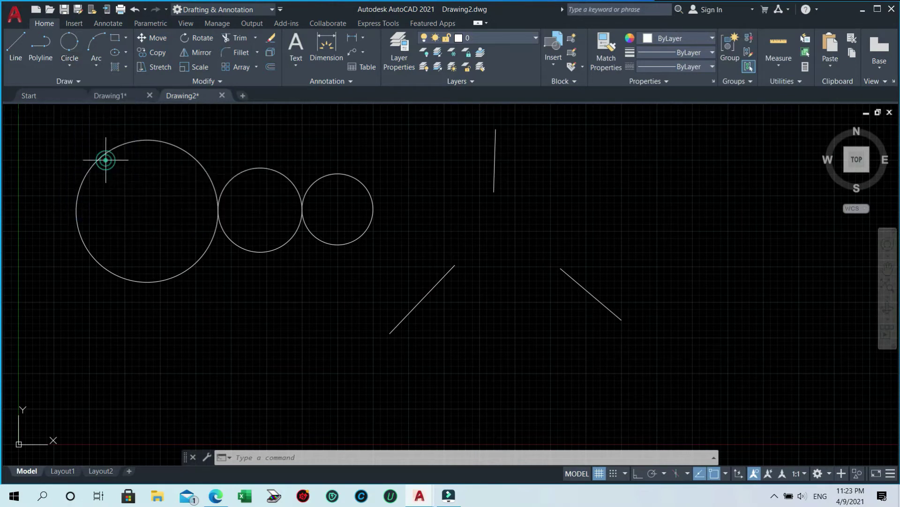
click(453, 265)
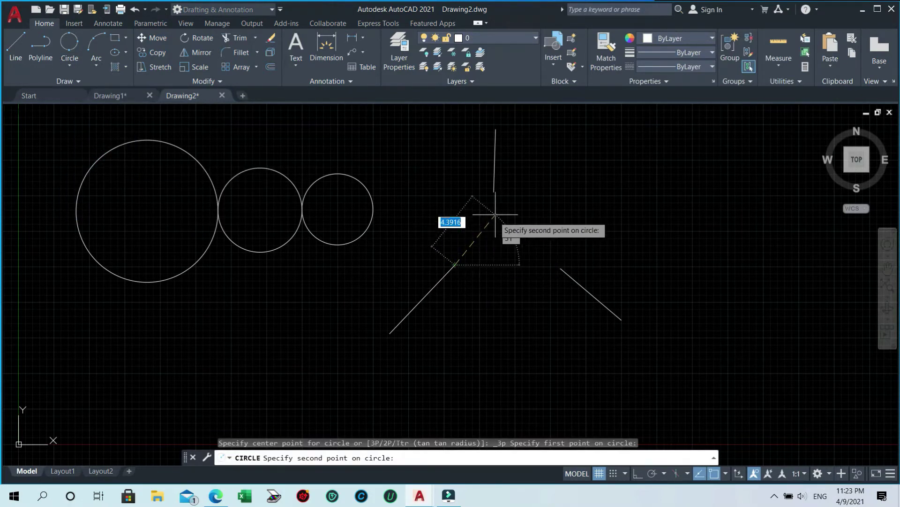
click(494, 193)
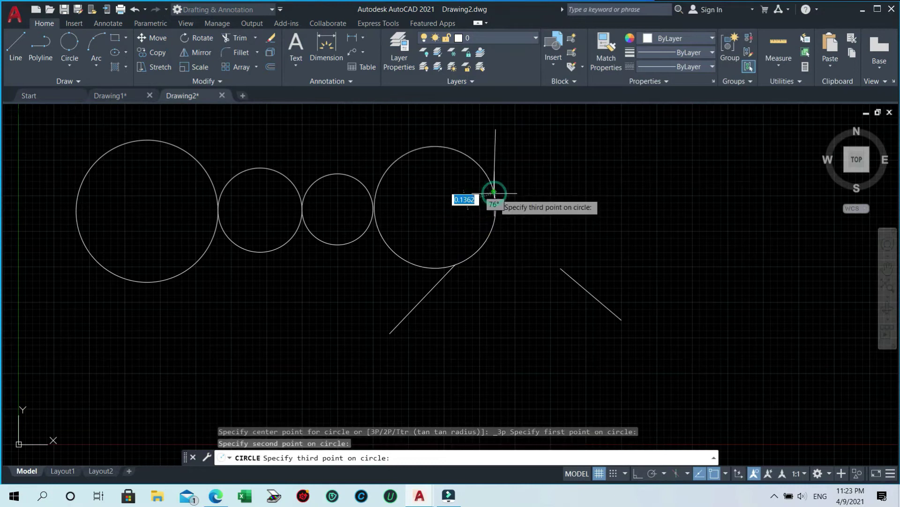
click(561, 269)
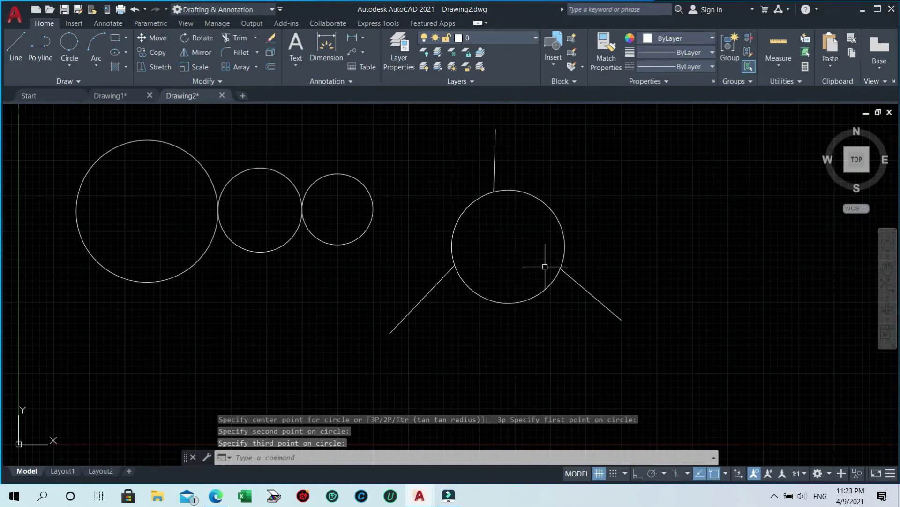
- Draw a Tan, Tan, Radius circle tangent to the 5-diameter circle and the down-left slanted line, with a radius of 5
click(69, 65)
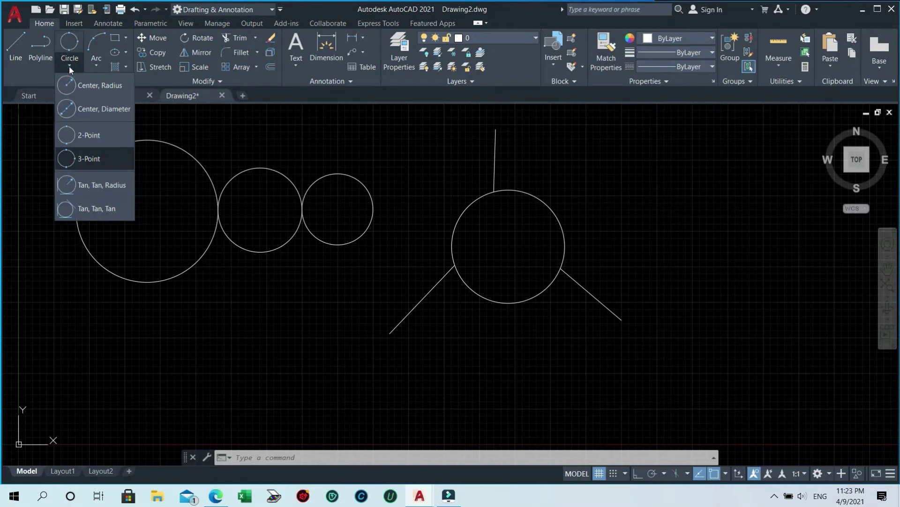
click(87, 189)
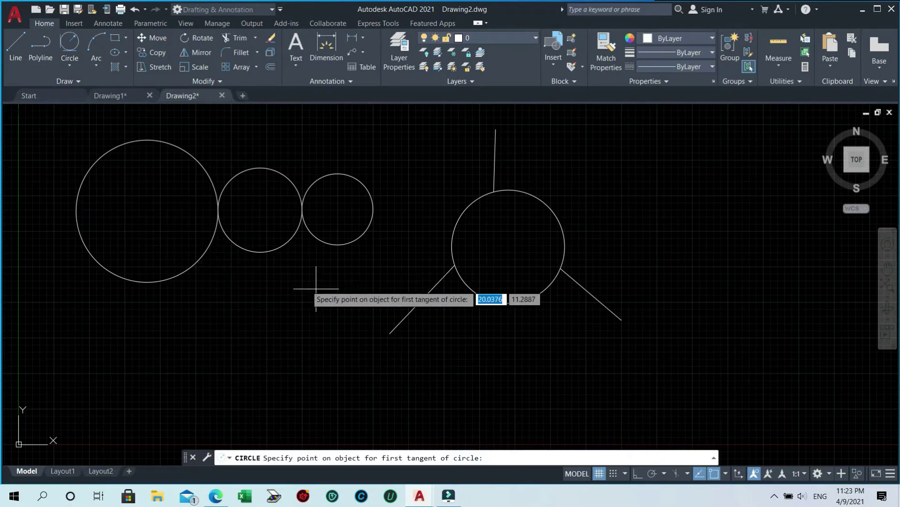
click(356, 240)
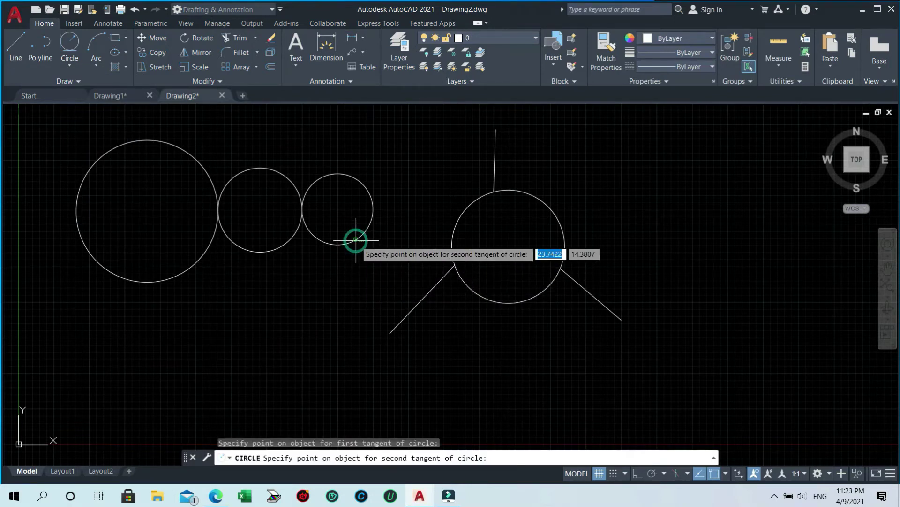
click(425, 295)
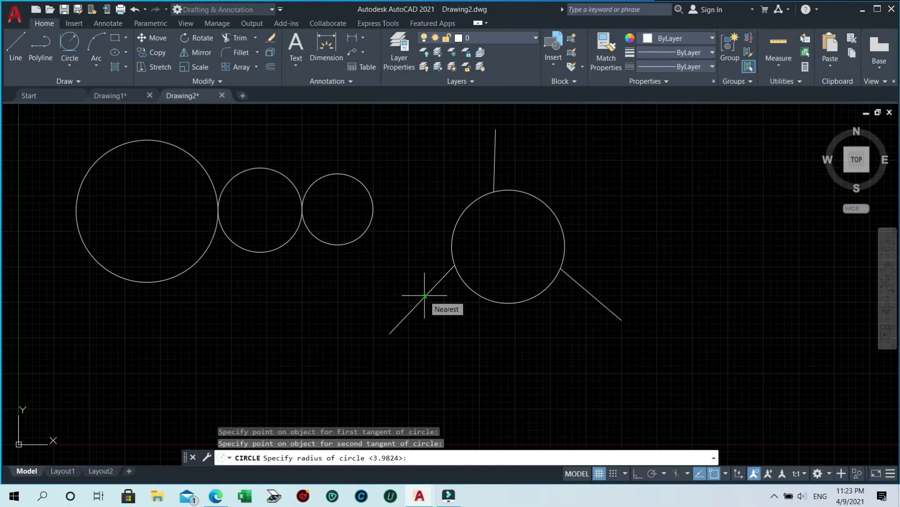
text(5)
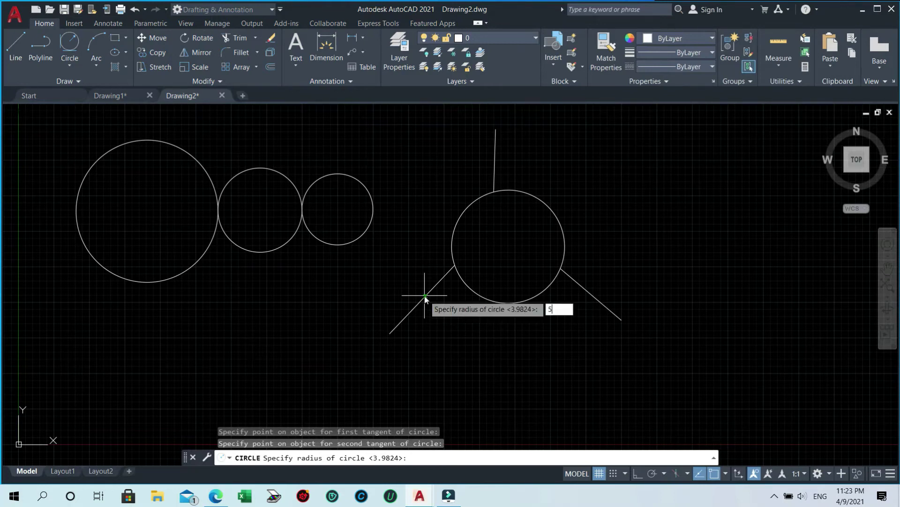
key(Return)
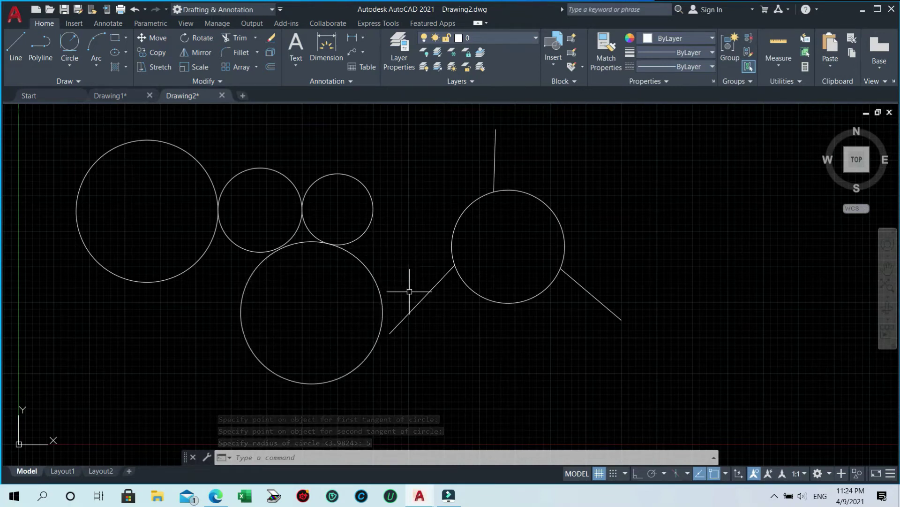
- Stretch the outer end of the down-left slanted line along its direction, past the radius-5 circle, to about 14.56 long
click(407, 312)
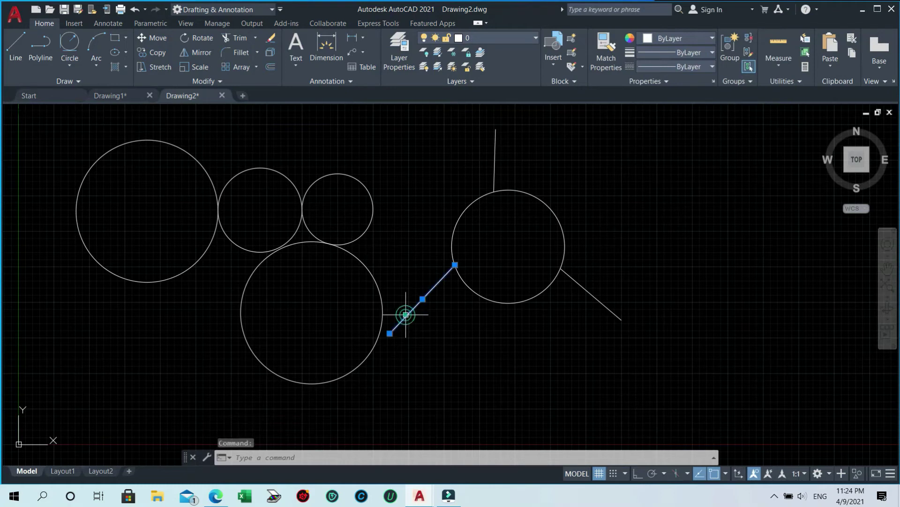
click(389, 333)
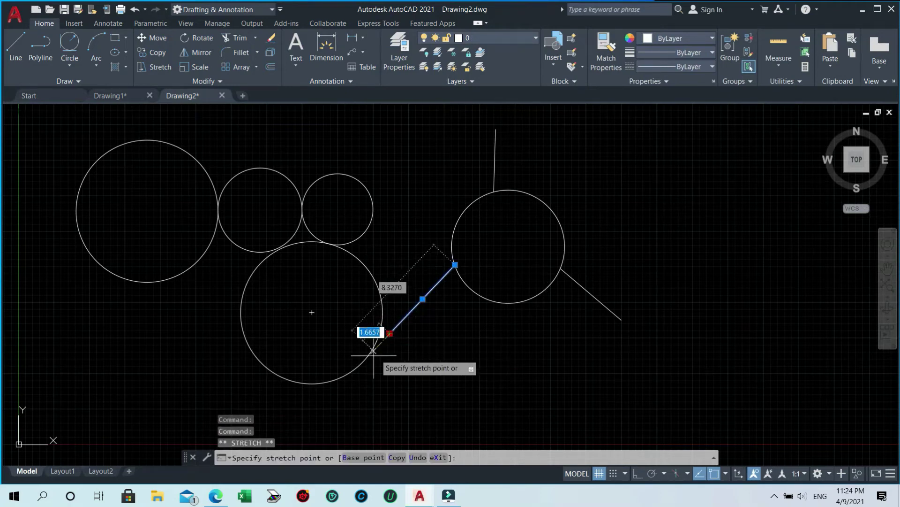
click(313, 414)
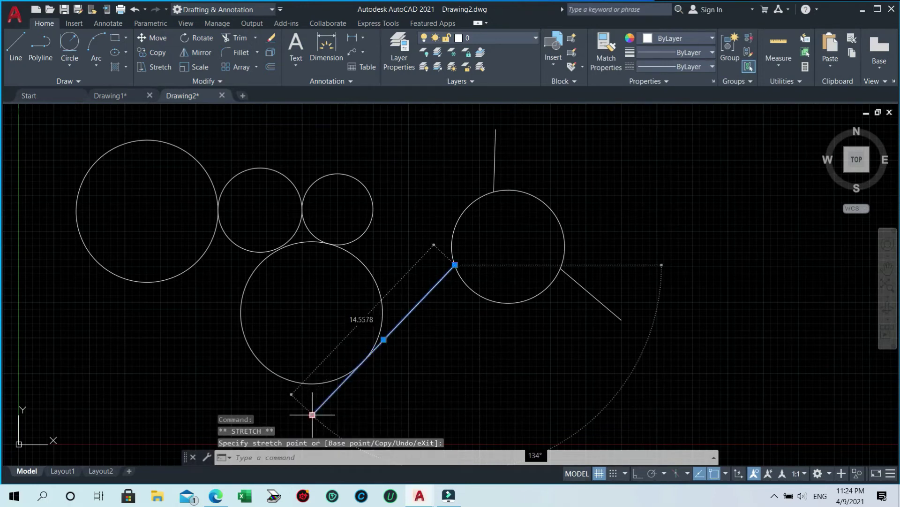
key(Escape)
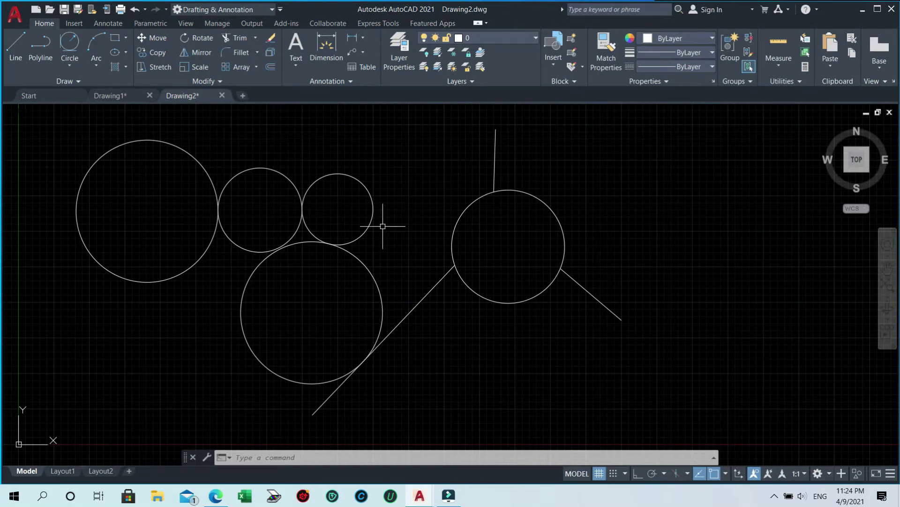
- Draw a Tan, Tan, Tan circle tangent to the 5-diameter circle, the circle between the three lines and the radius-5 circle
click(70, 66)
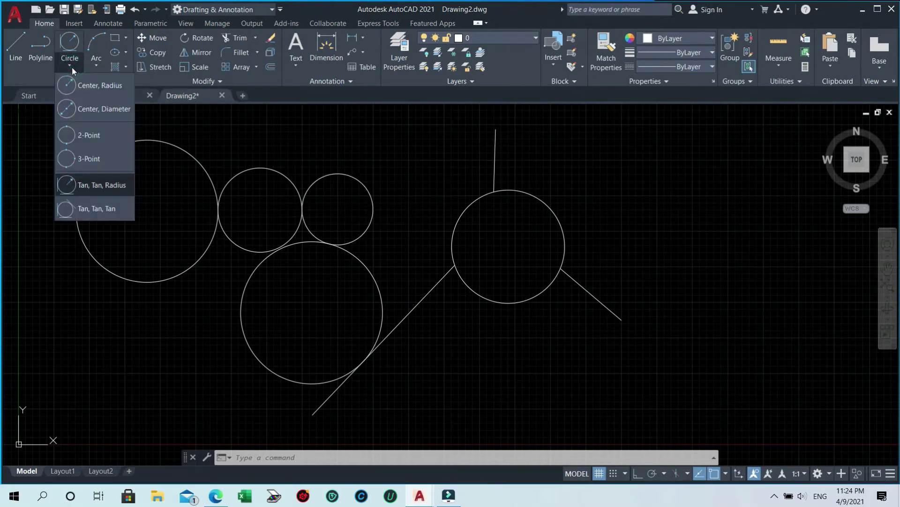
click(96, 212)
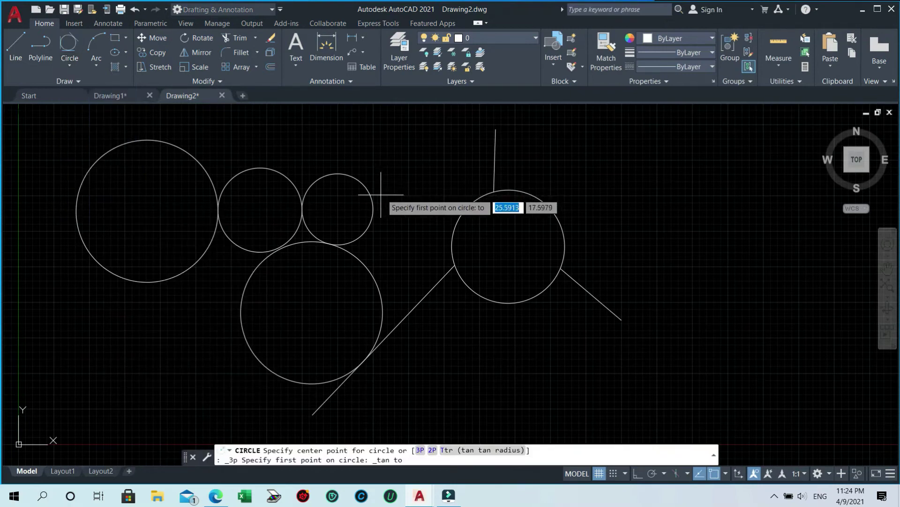
click(373, 202)
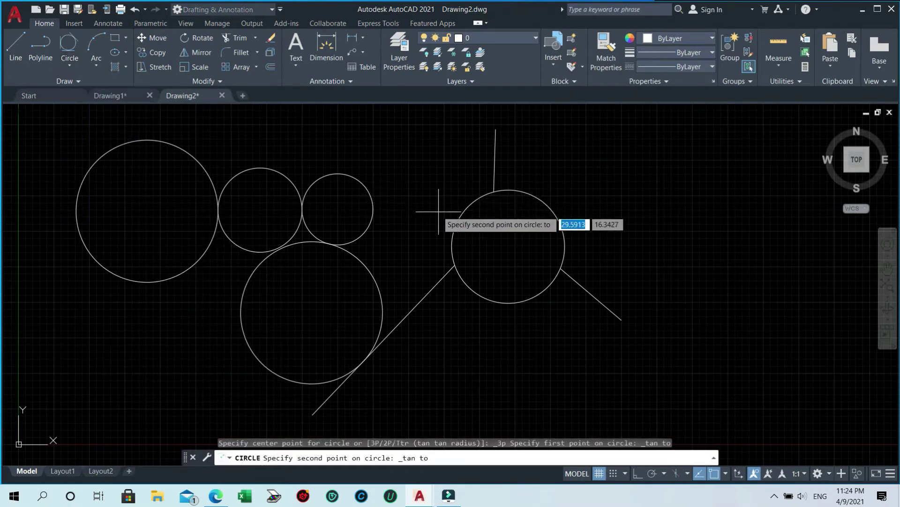
click(455, 221)
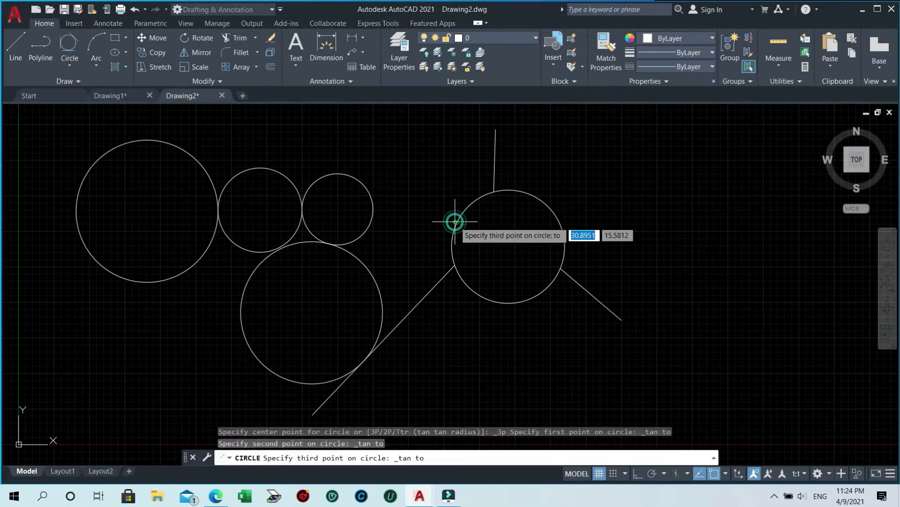
click(377, 280)
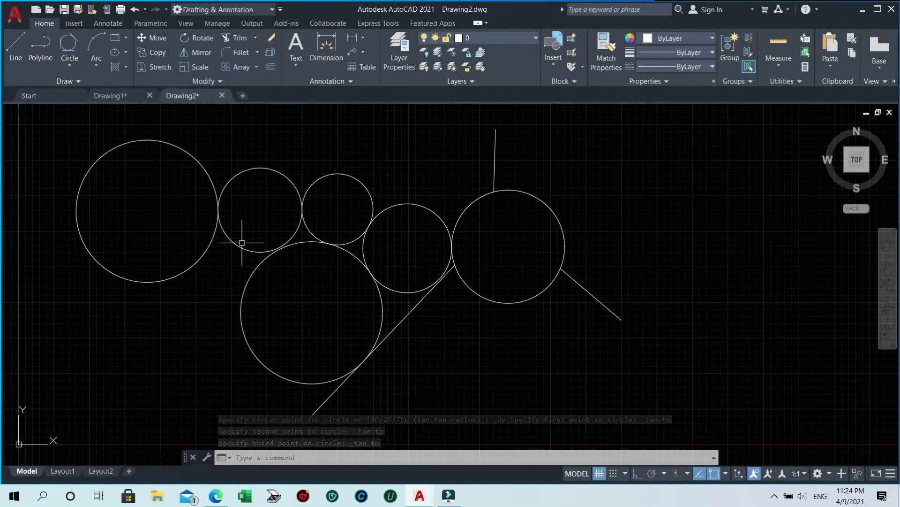
- Erase all circles and lines from Drawing2
click(652, 359)
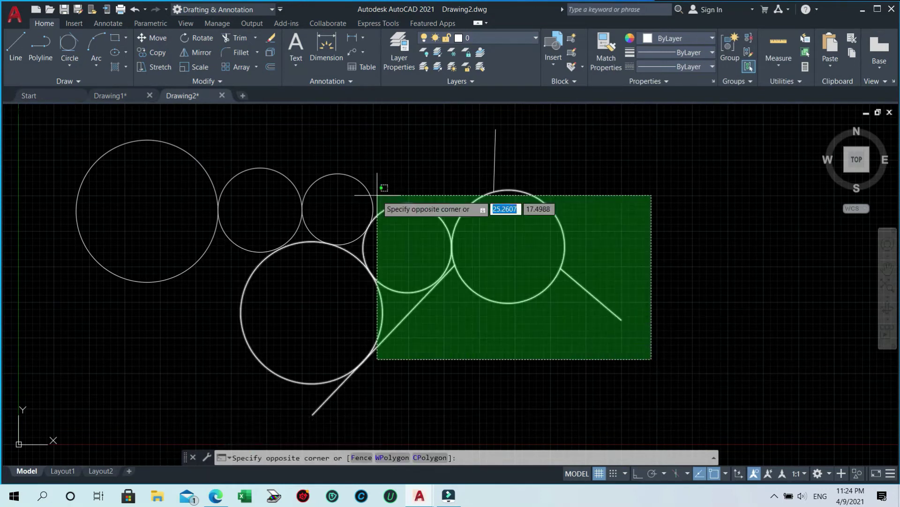
click(94, 155)
text(e)
key(Return)
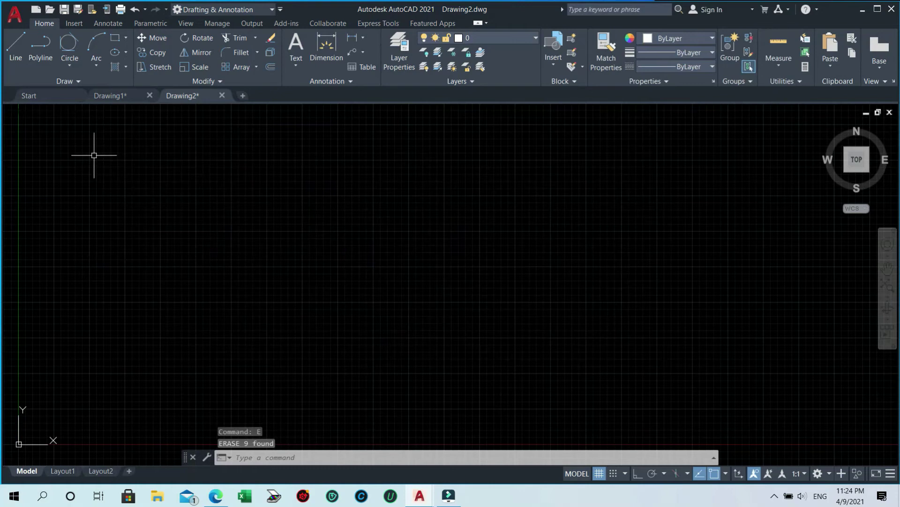
click(331, 328)
click(121, 173)
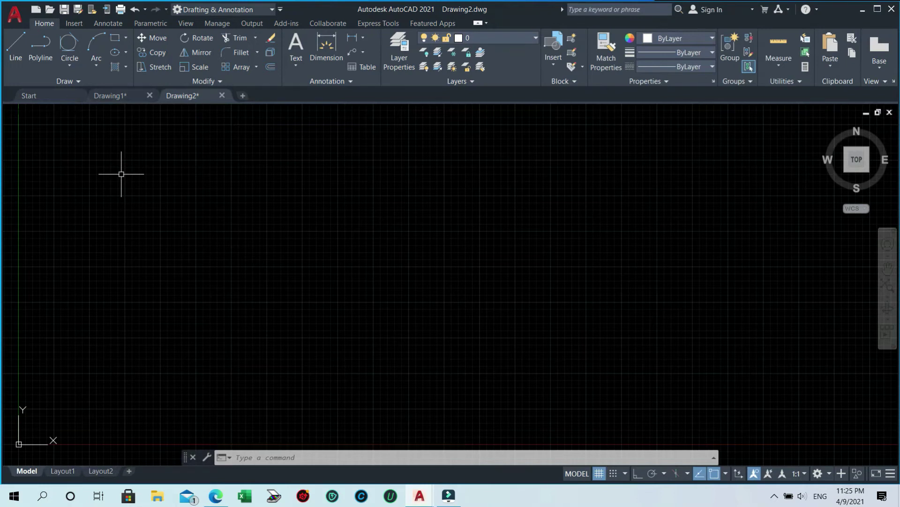
- Switch to Drawing1 and bring all four labelled circle-method examples into view
click(115, 94)
double_click(583, 215)
middle_drag(491, 314, 491, 314)
mouse_move(490, 313)
mouse_down()
mouse_move(623, 286)
mouse_move(694, 293)
mouse_move(706, 284)
mouse_up()
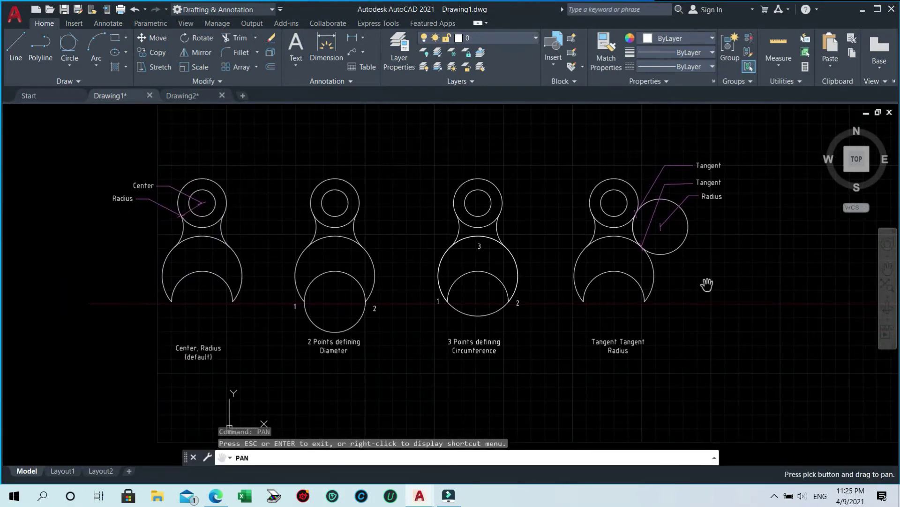
key(Escape)
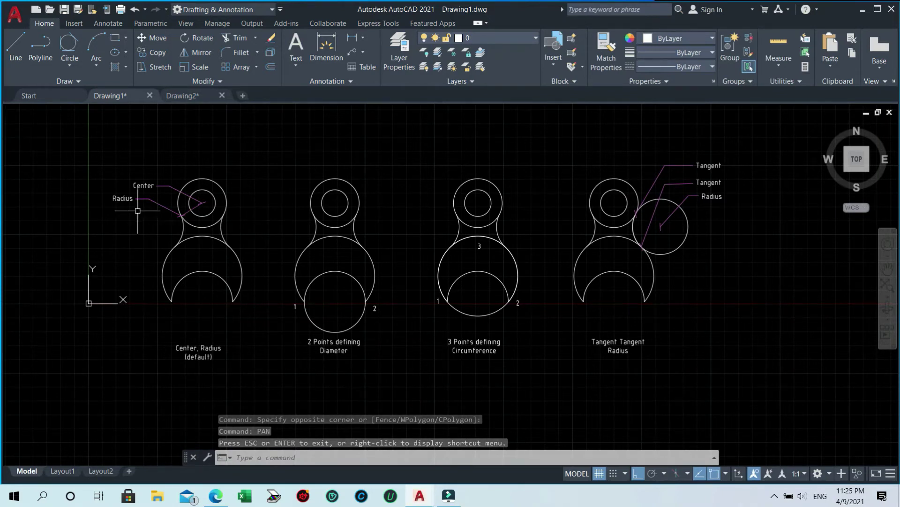
- Examine the example circles for the Center, Radius; 2 Points; 3 Points; and Tangent Tangent Radius methods one by one
click(201, 226)
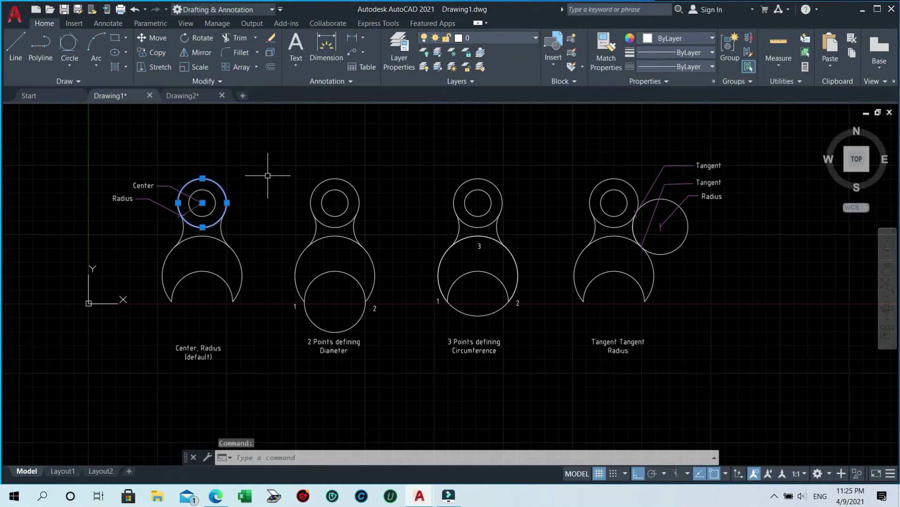
key(Escape)
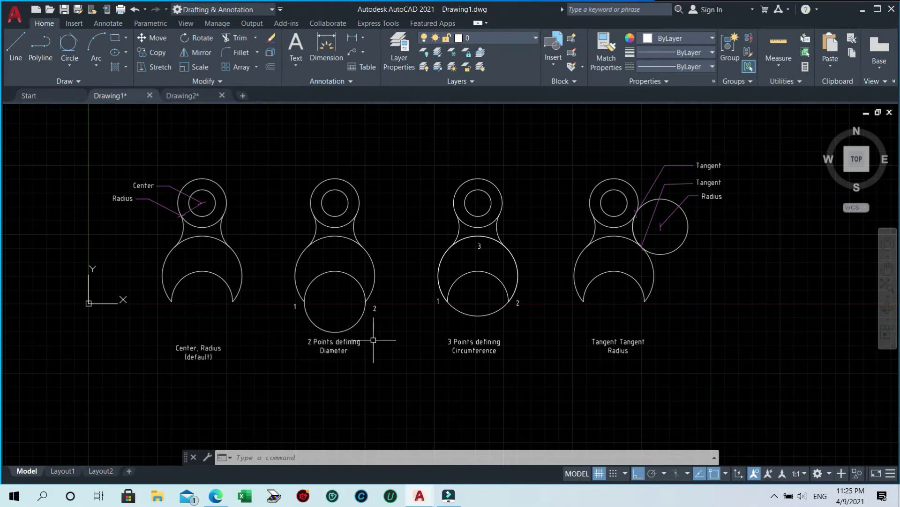
click(359, 302)
mouse_move(366, 301)
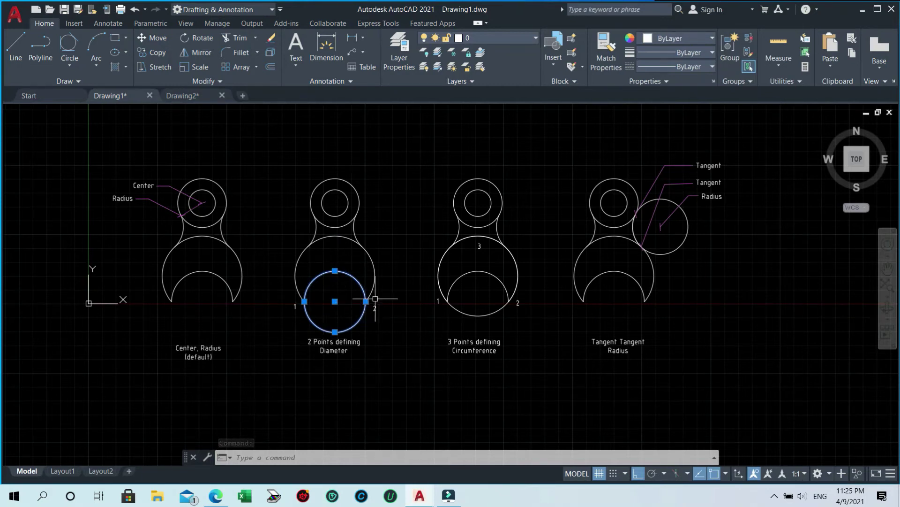
key(Escape)
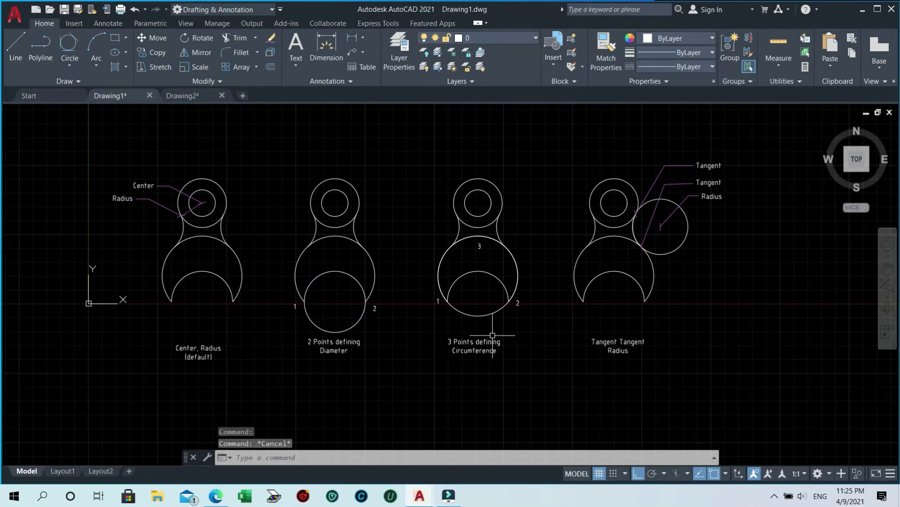
click(483, 315)
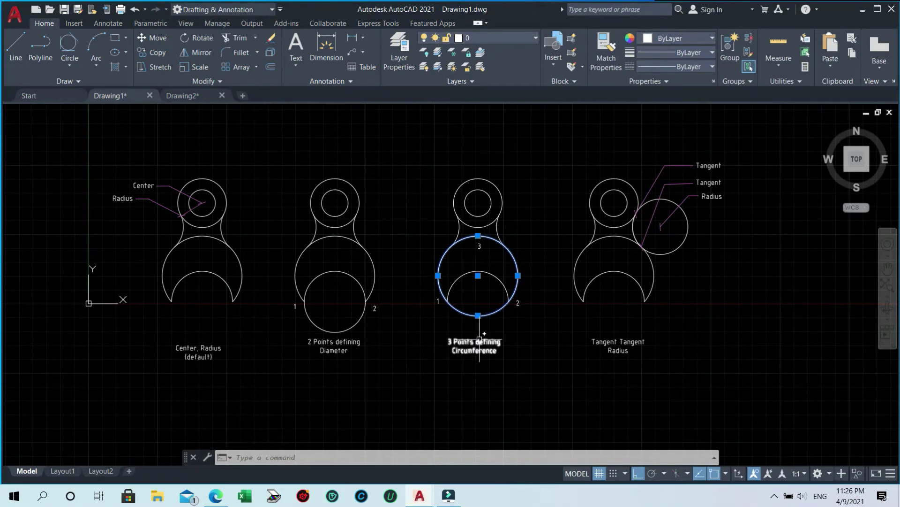
key(Escape)
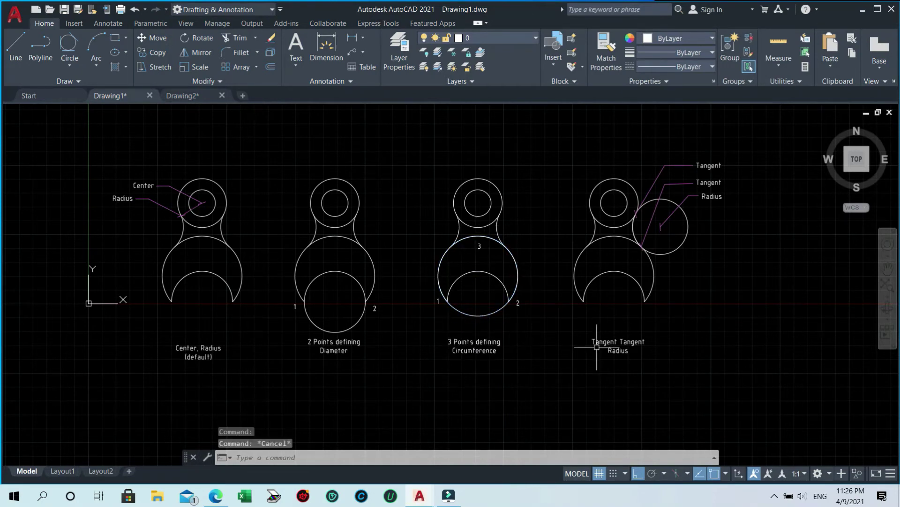
click(688, 231)
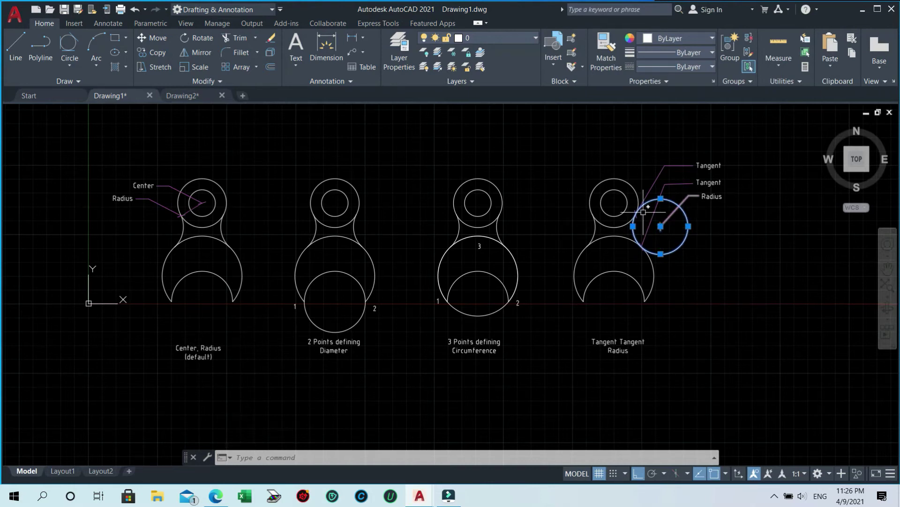
key(Escape)
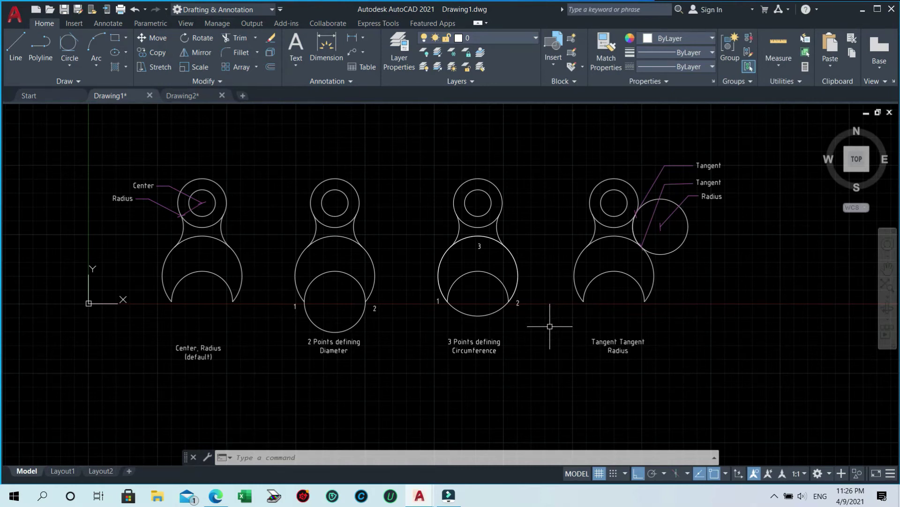
text(c)
key(Return)
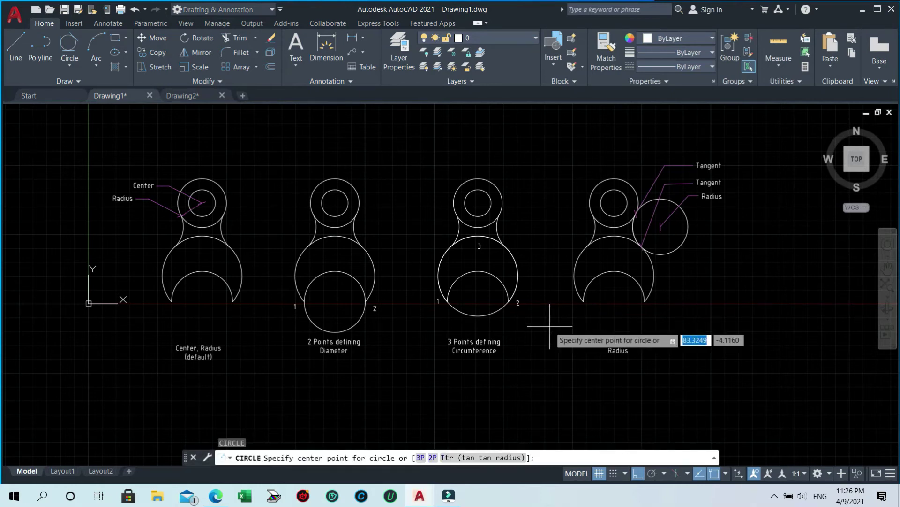
text(ttt)
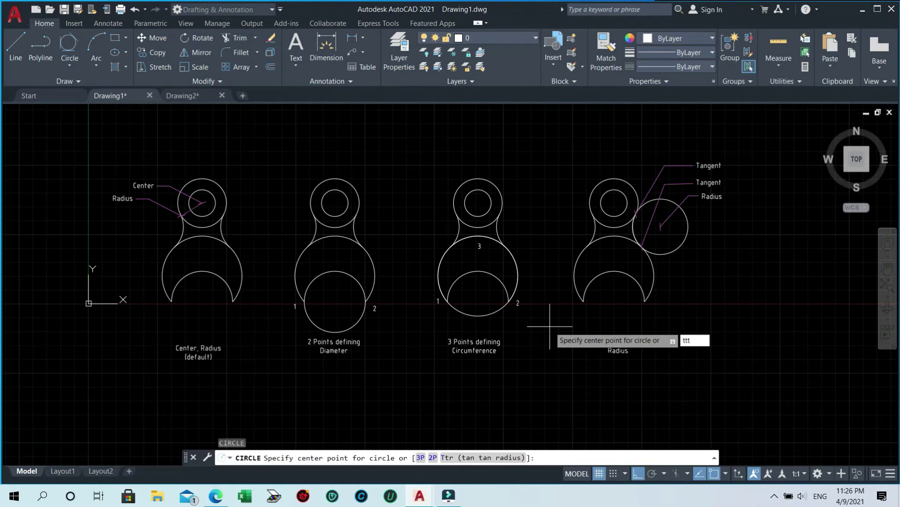
key(Return)
click(478, 276)
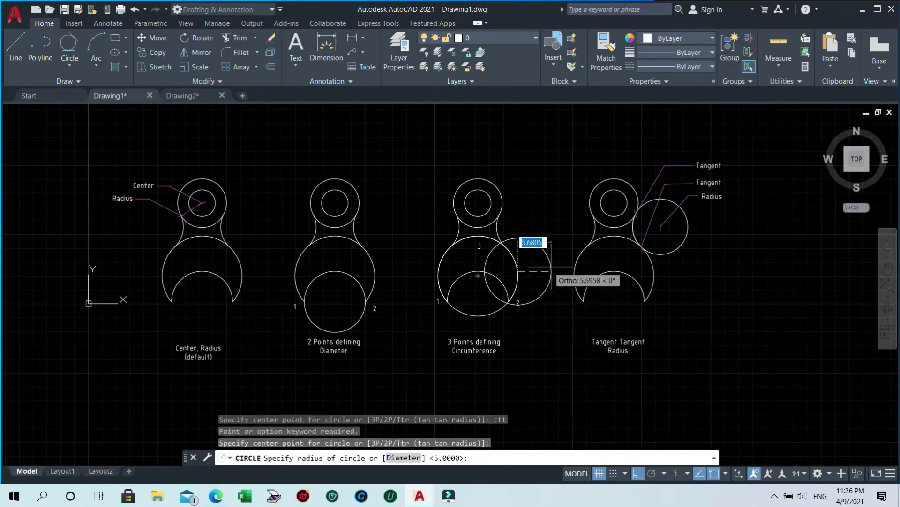
key(Escape)
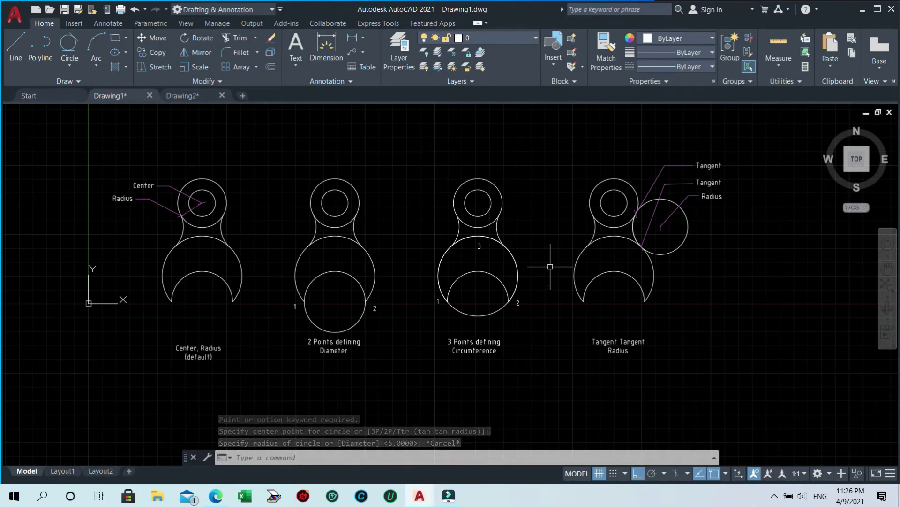
- Draw a Tan, Tan, Tan circle touching the third figure's large circle and the fourth figure's large arc and upper outer circle
click(67, 45)
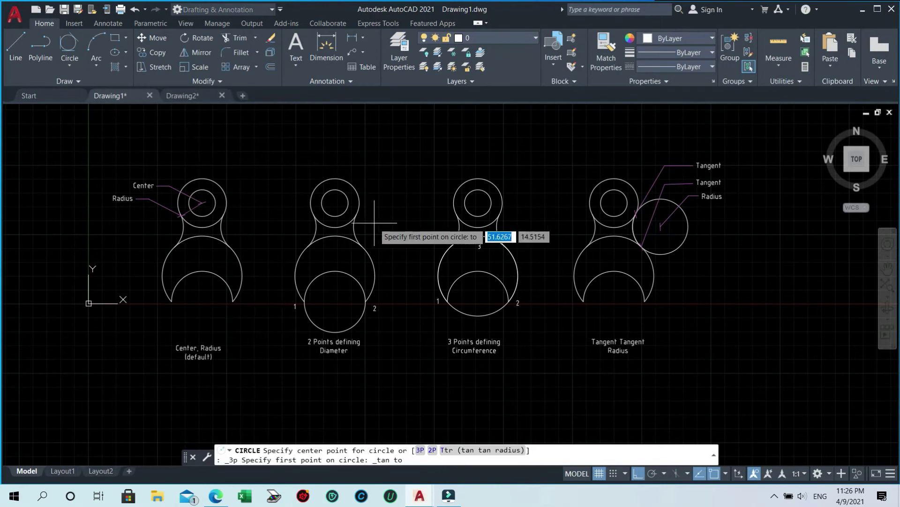
click(516, 263)
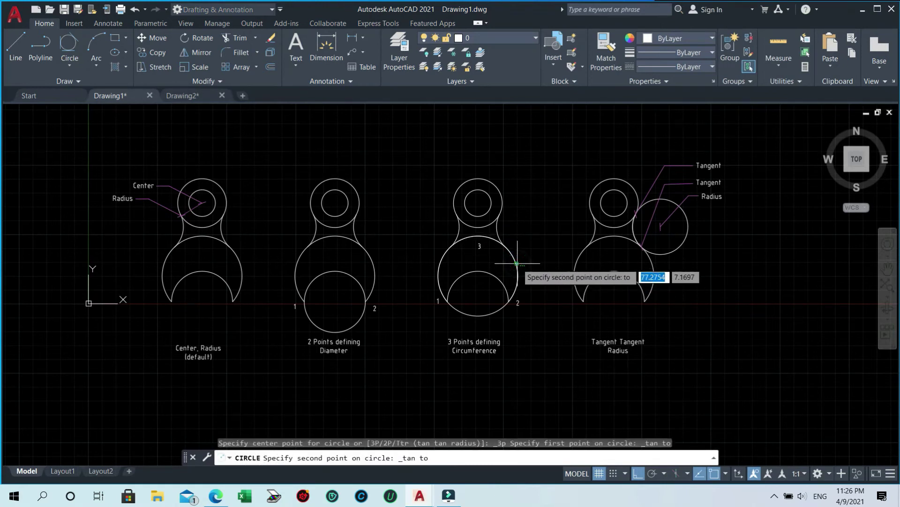
click(573, 271)
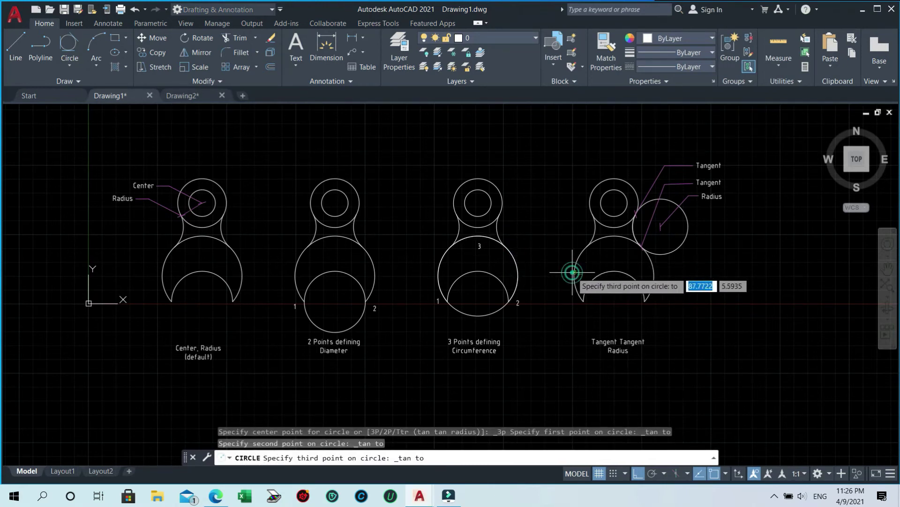
click(590, 202)
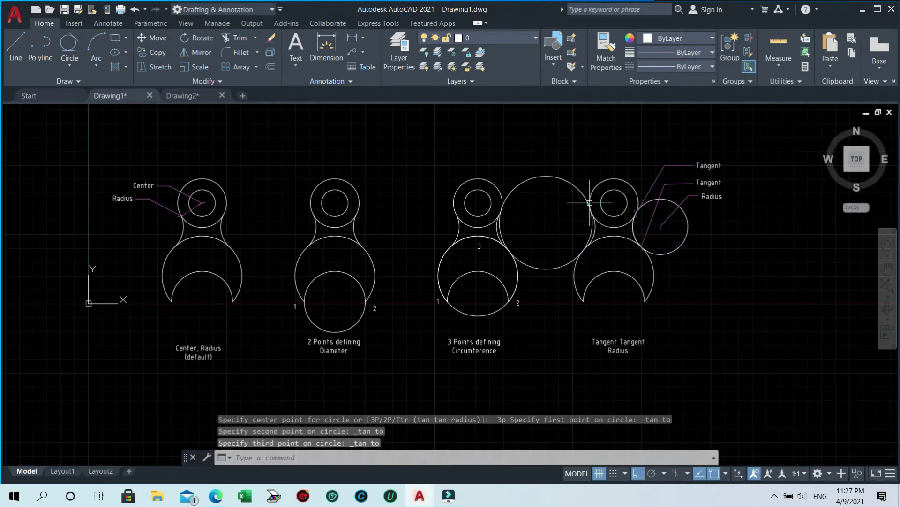
- Erase the three-tangent circle between the third and fourth figures
click(558, 278)
click(547, 230)
text(e)
key(Return)
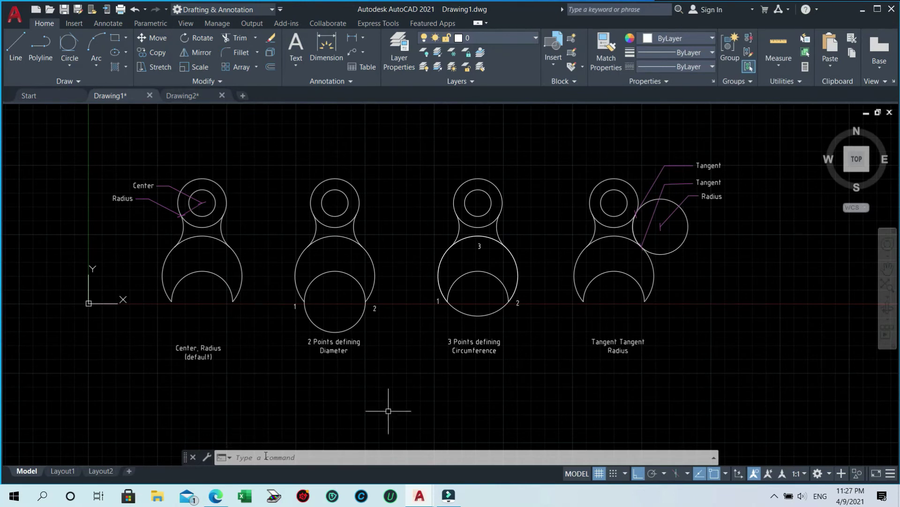
- View the circle examples in Layout2 and return to model space
click(103, 473)
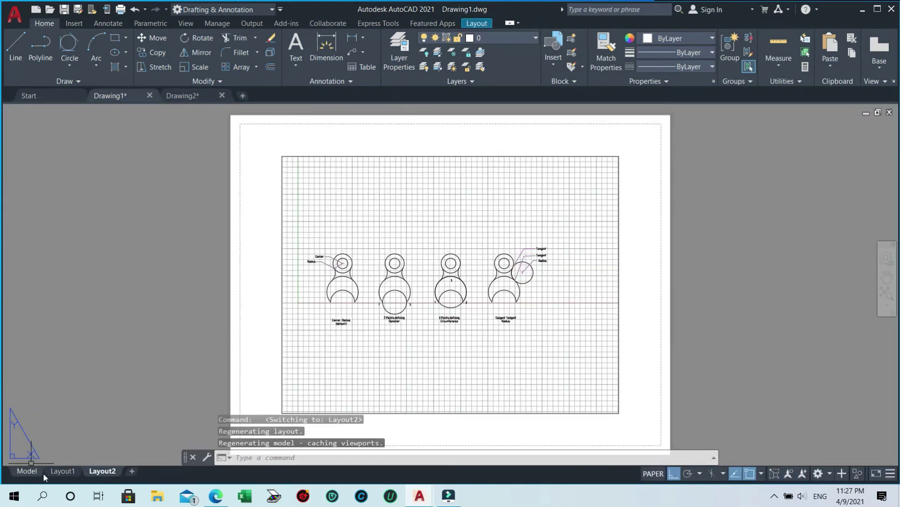
click(22, 472)
- Switch to Drawing2 and draw a center-radius circle with a radius of about 4.44
click(196, 97)
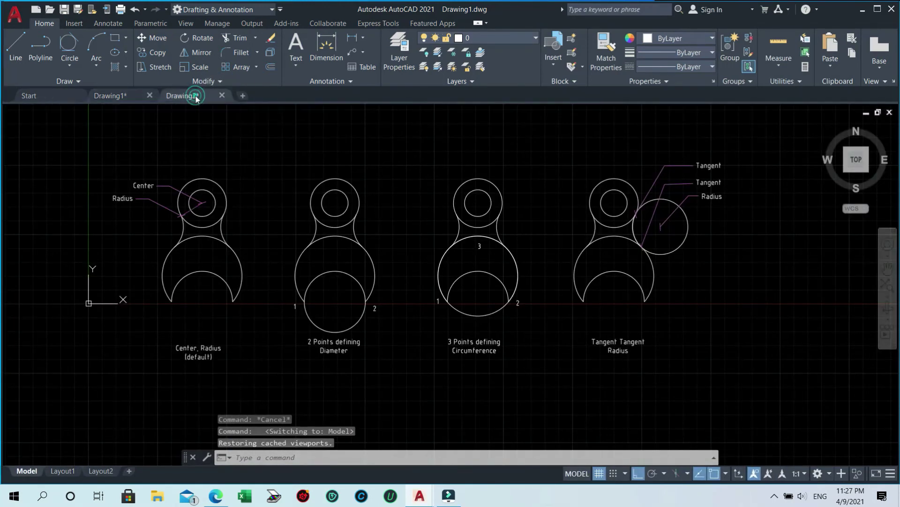
click(303, 332)
click(199, 183)
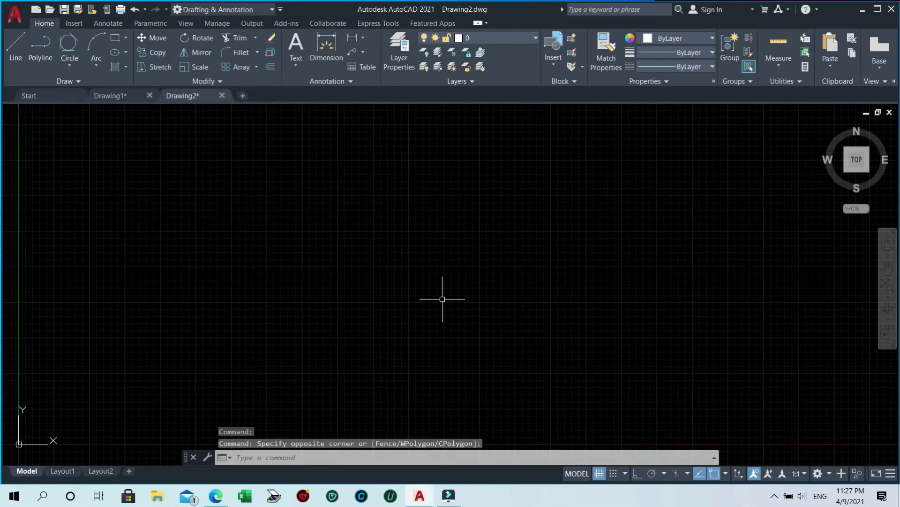
text(c)
key(Return)
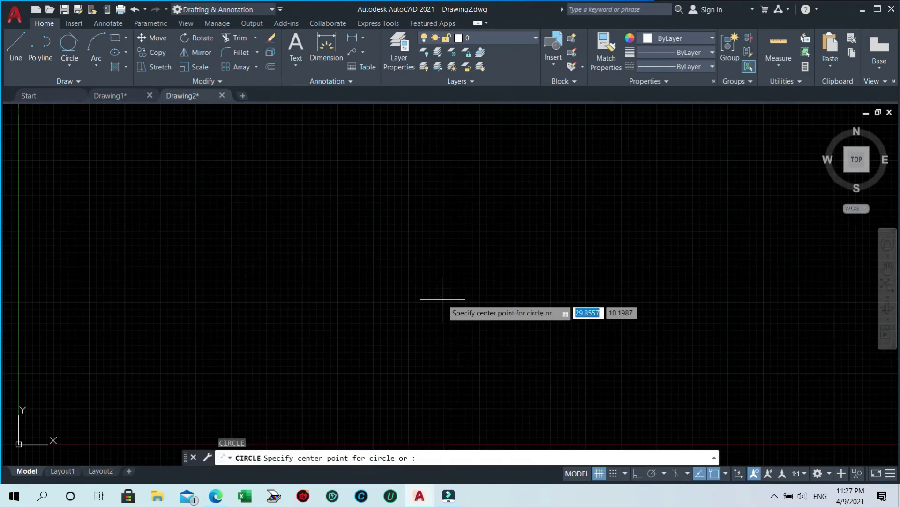
click(268, 237)
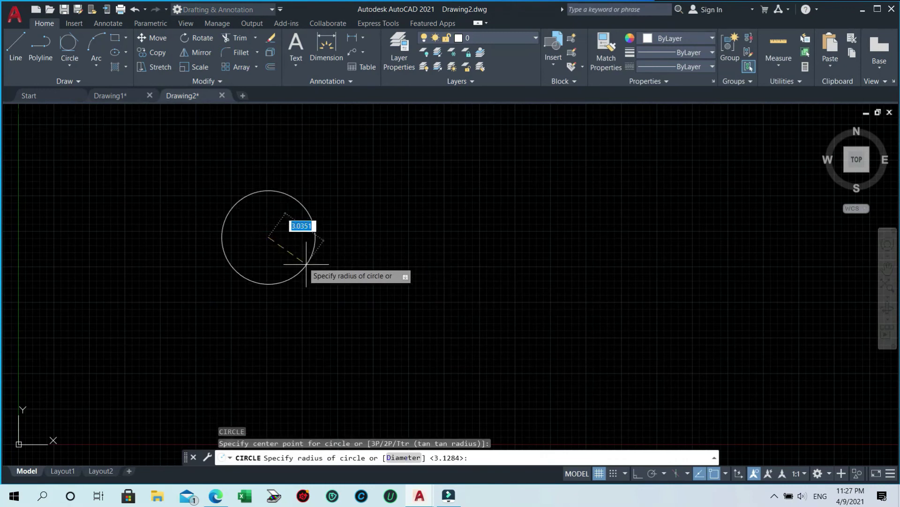
click(314, 280)
- Draw a circle with a radius of about 4.02, centered on the lower-right edge of the existing circle
key(Return)
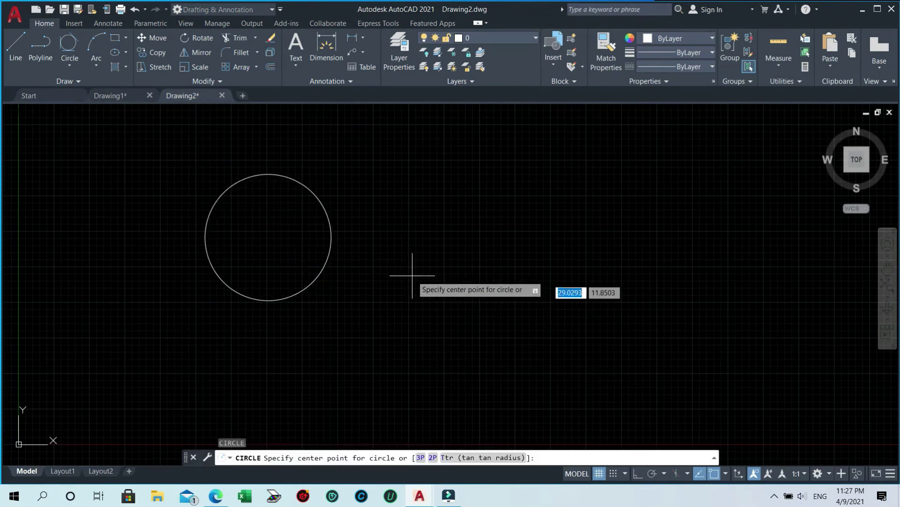
click(317, 278)
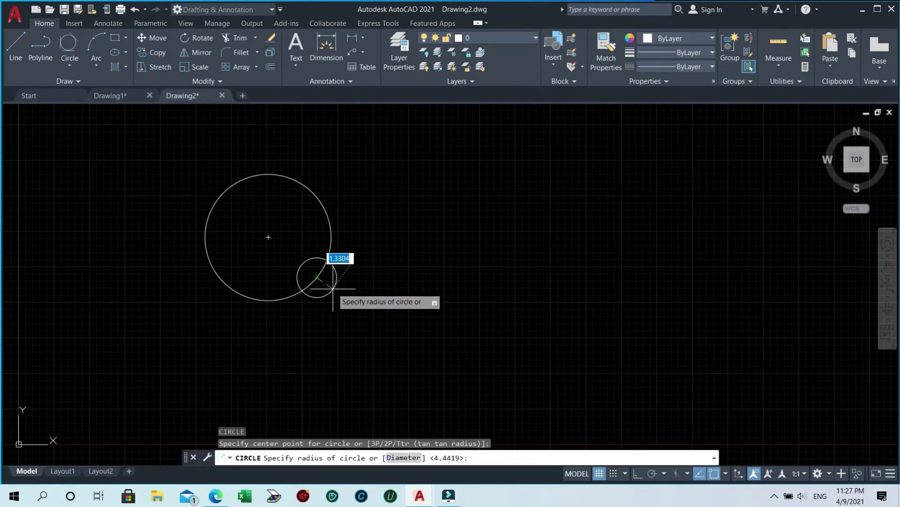
click(362, 313)
click(359, 234)
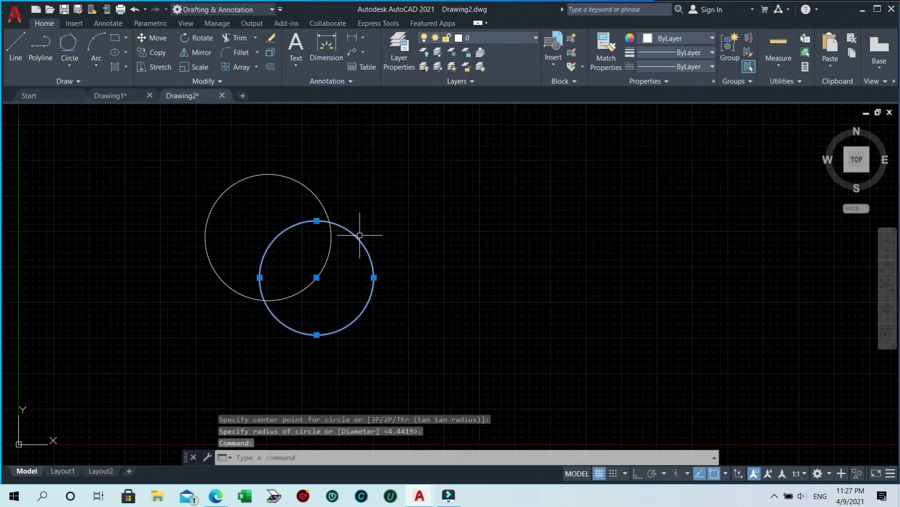
key(Escape)
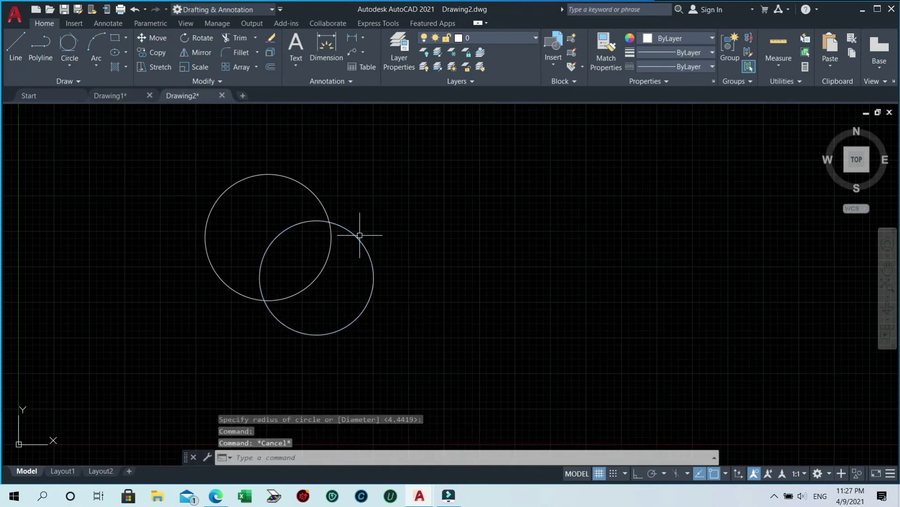
- Create a polar array of the second circle around the first circle's center
click(257, 67)
click(248, 134)
click(357, 234)
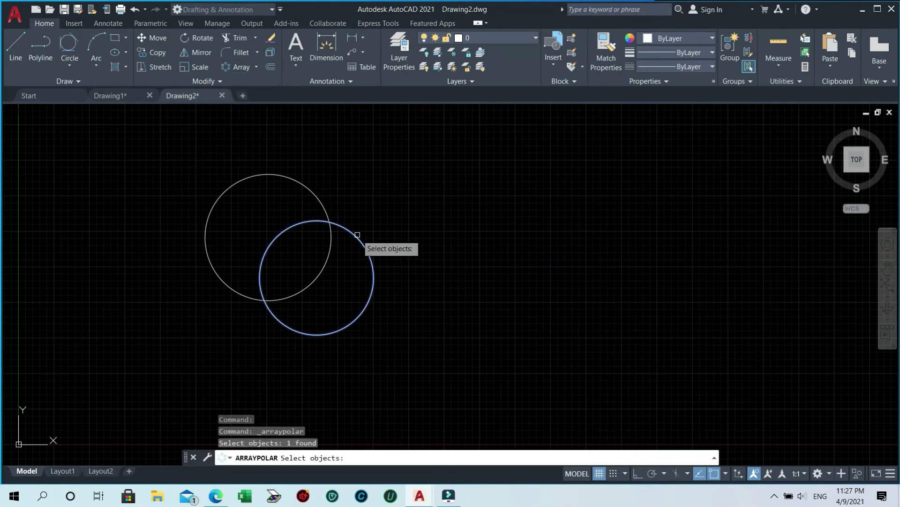
key(Return)
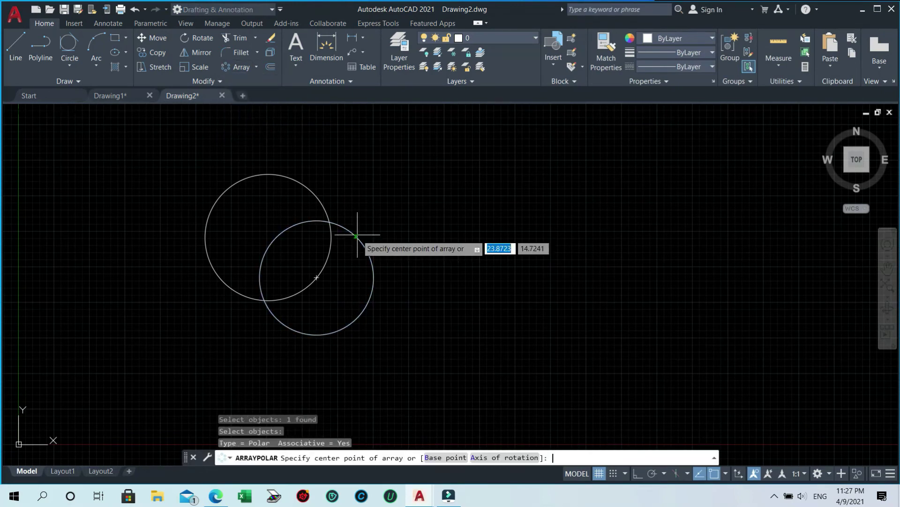
click(268, 236)
key(Return)
- Edit the polar array's item count, trying 12, 24, 30 and 40 before settling on 50, and end the editing
click(346, 160)
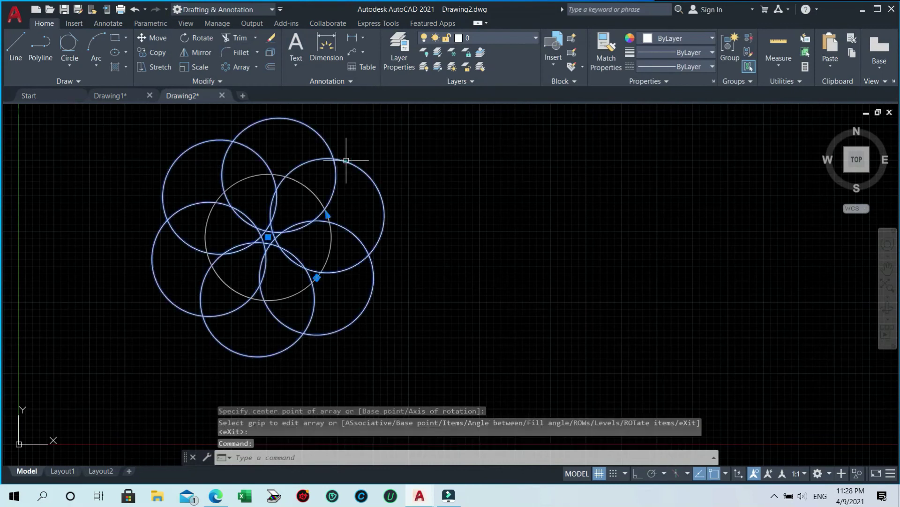
click(148, 41)
text(12)
key(Return)
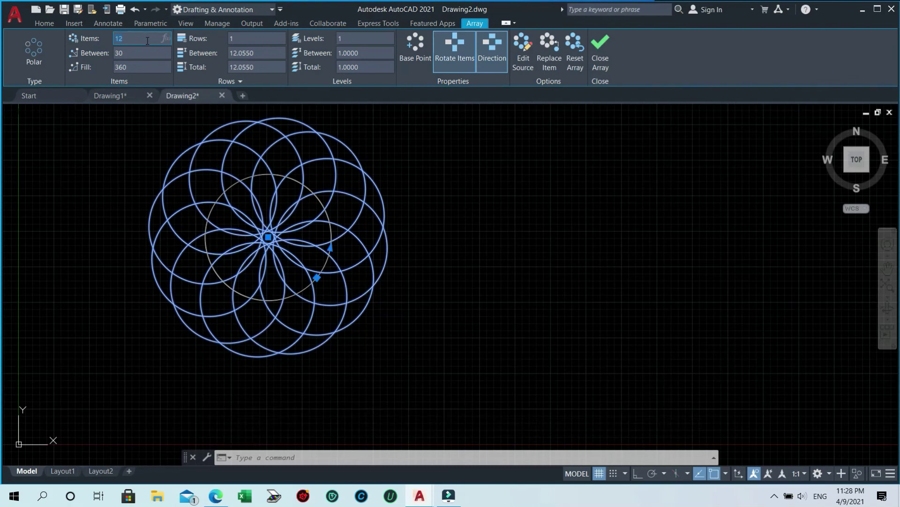
key(Return)
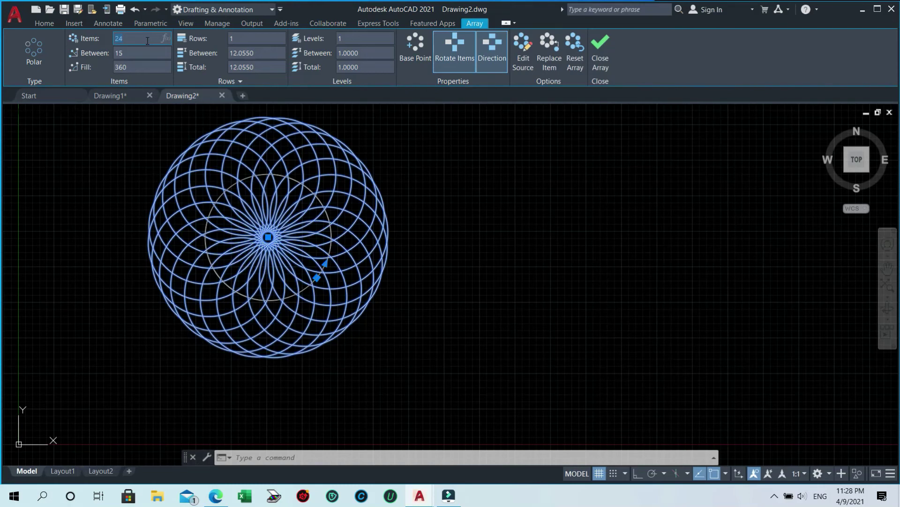
key(Return)
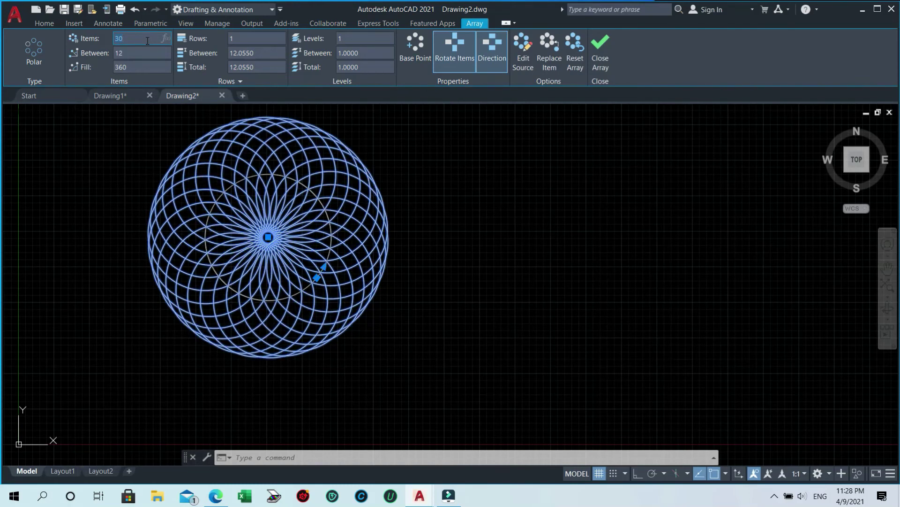
text(40)
key(Return)
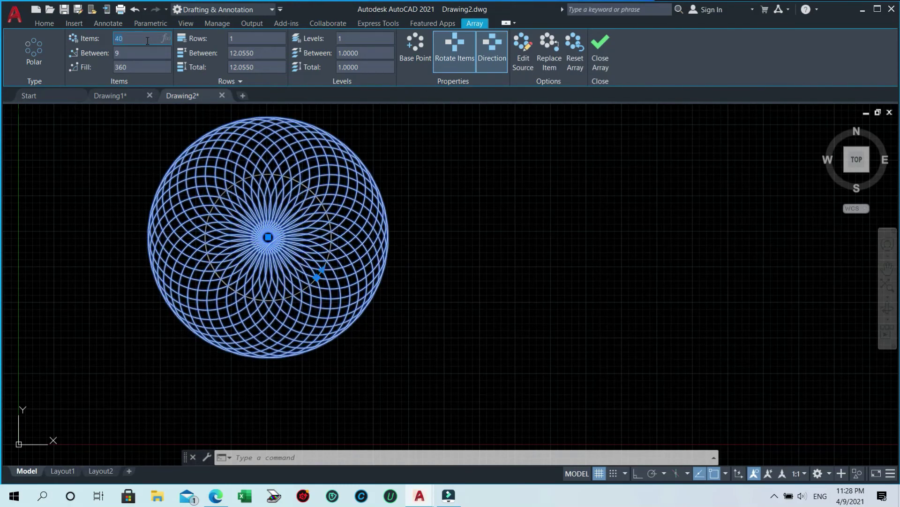
text(50)
key(Return)
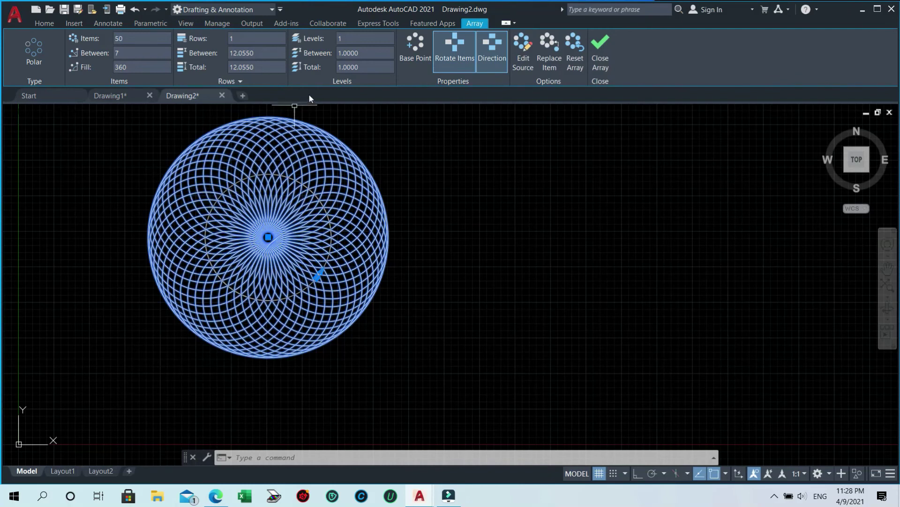
click(460, 158)
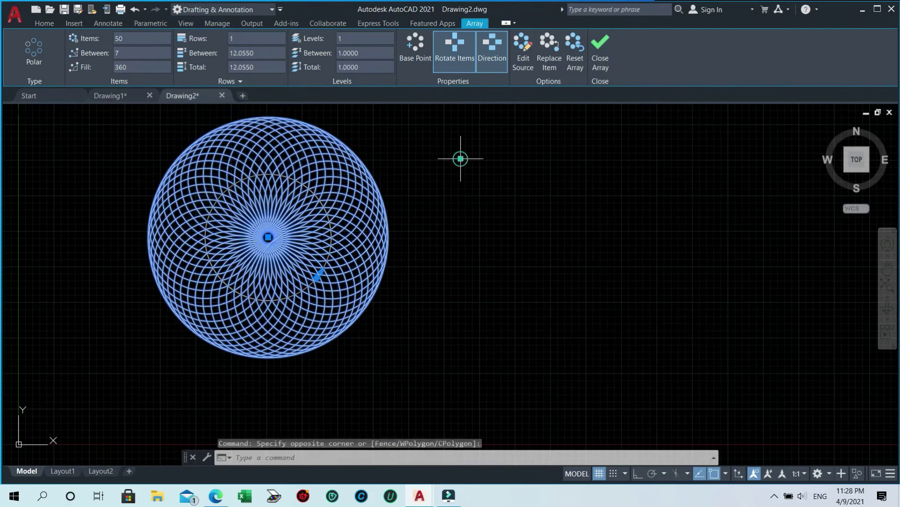
key(Escape)
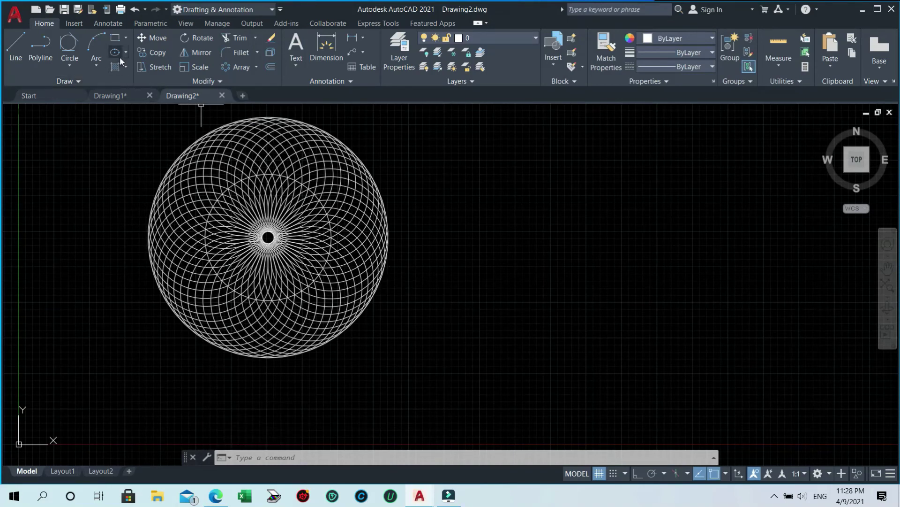
- Draw a Center, Radius circle with a radius of about 4.01 in the empty area right of the array
click(72, 64)
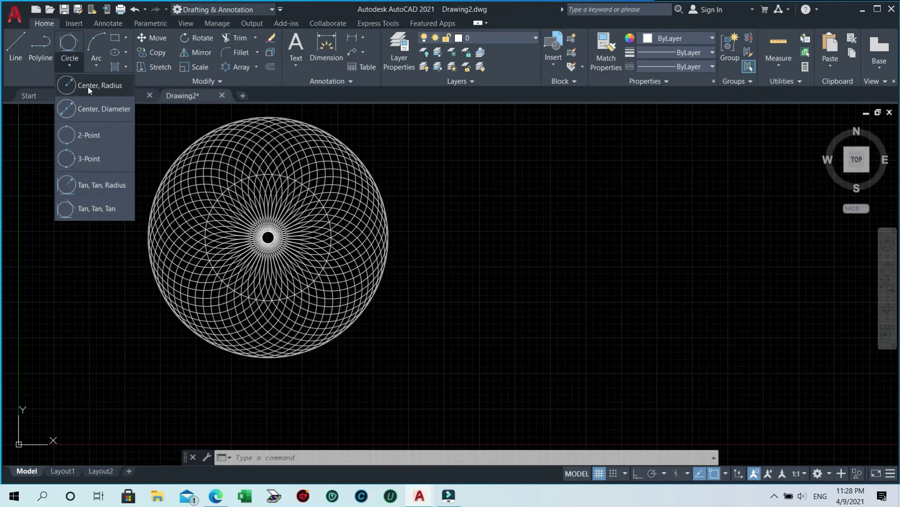
click(88, 86)
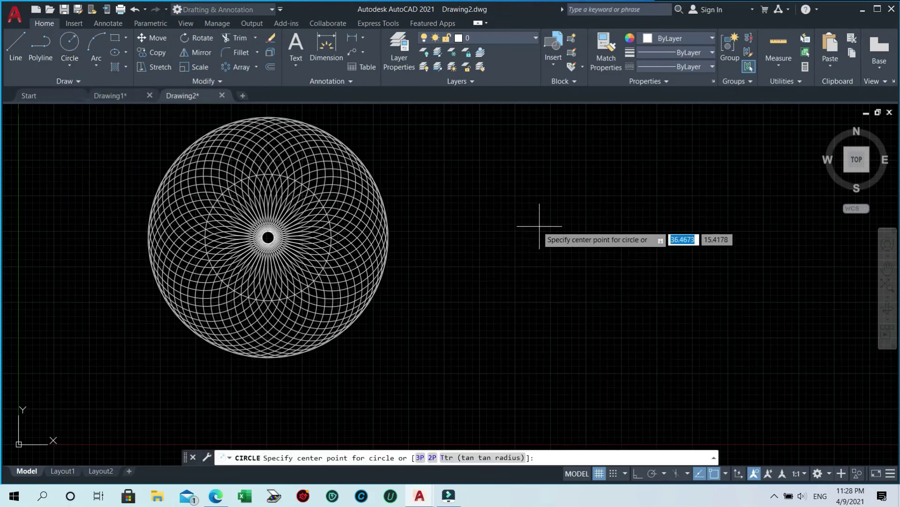
click(576, 230)
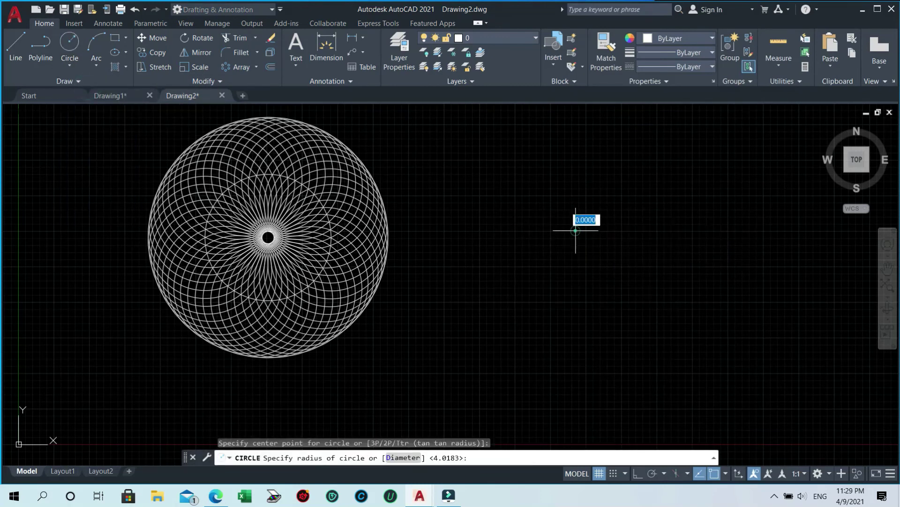
click(580, 287)
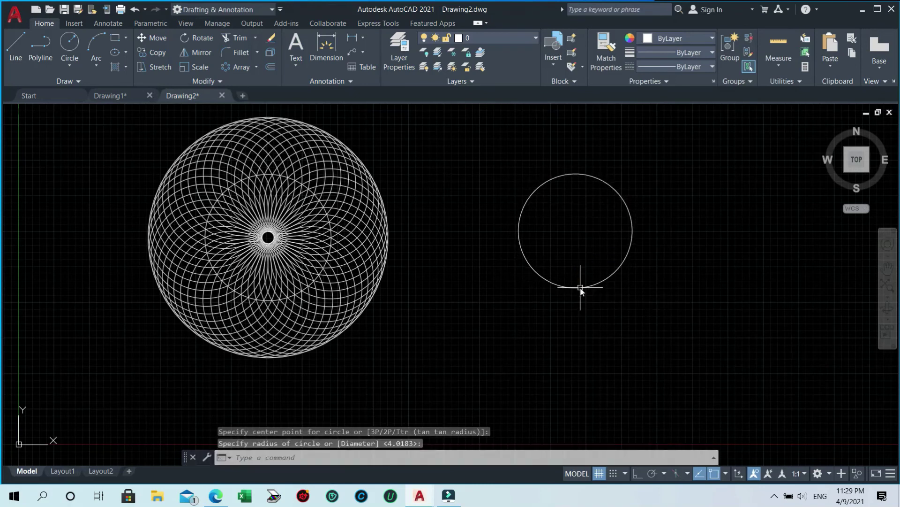
- Draw a smaller circle centered near the lowest point of the new circle's circumference
key(Return)
click(580, 287)
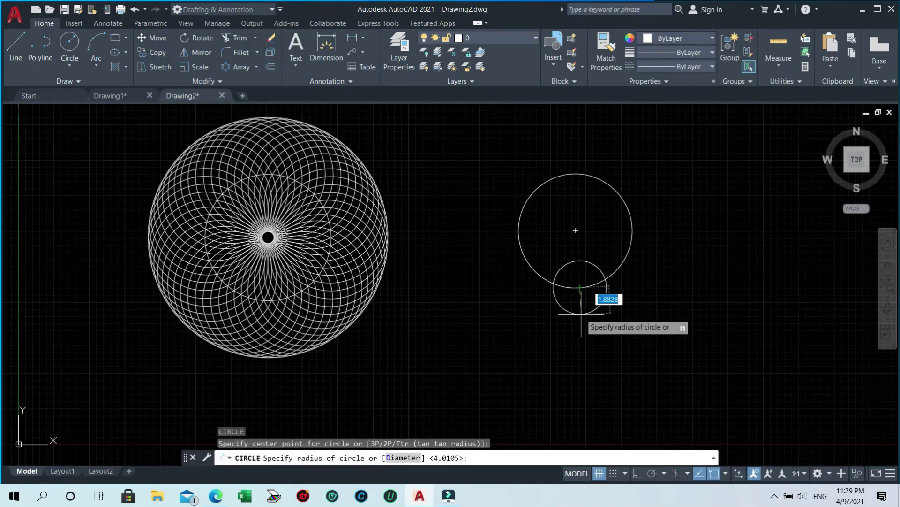
click(610, 310)
- Change the smaller circle's color to green 19,155,72 and clear the selection
click(618, 306)
click(595, 335)
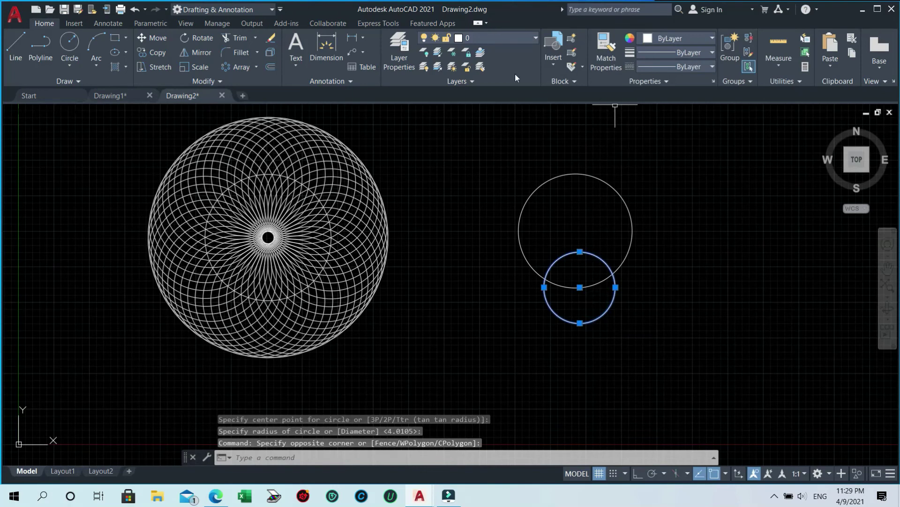
click(712, 38)
click(680, 155)
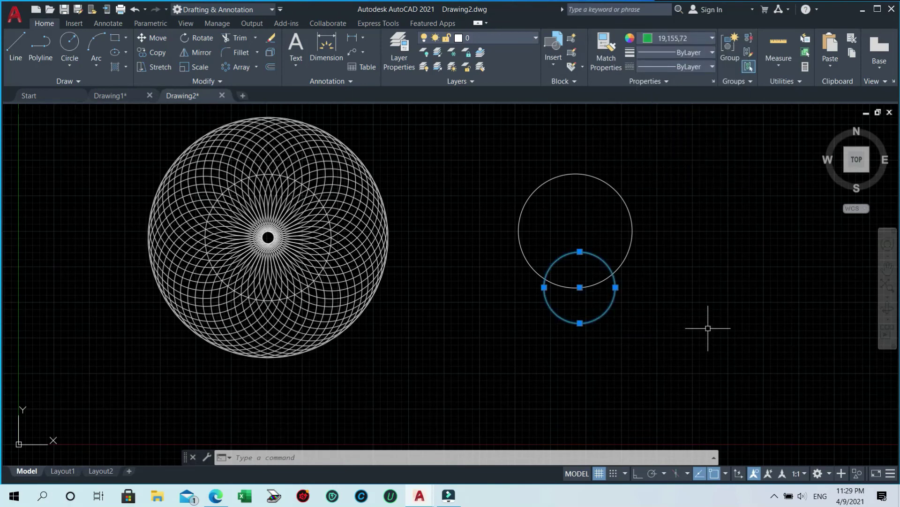
key(Escape)
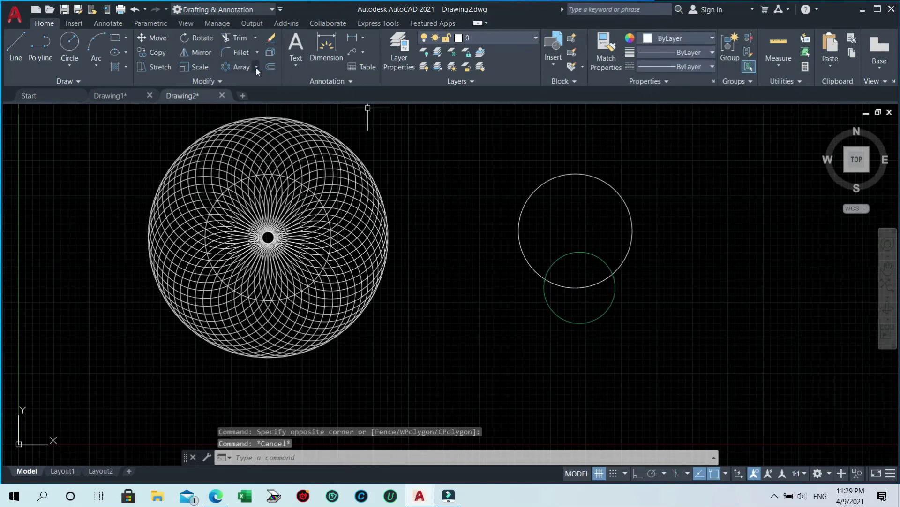
- Create a polar array of the green circle around the center of the larger white circle
click(552, 311)
key(Return)
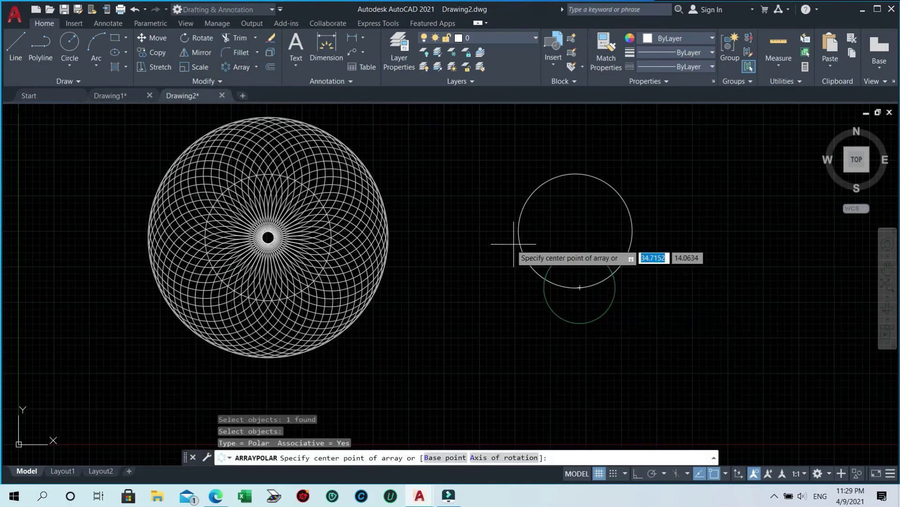
click(576, 230)
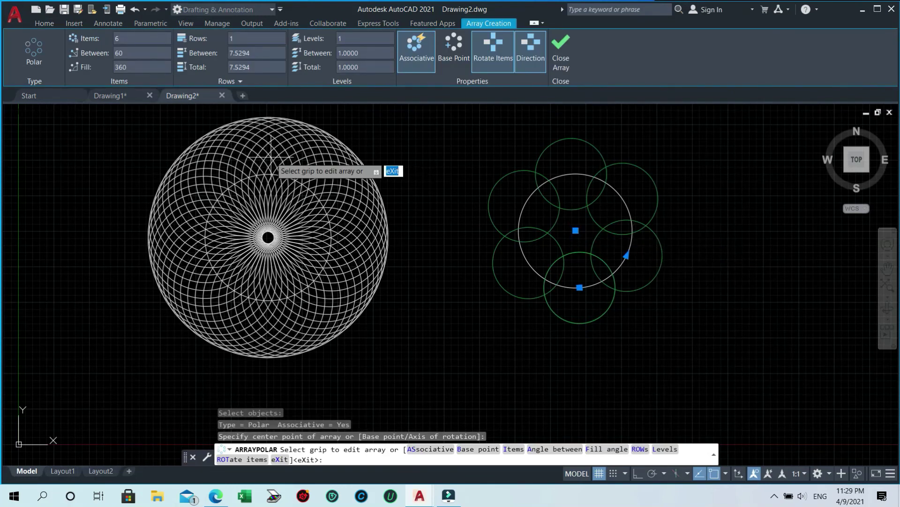
- Set the green array's item count, trying 20, 50, 10 and 100 before settling on 60, and finish the array
click(130, 38)
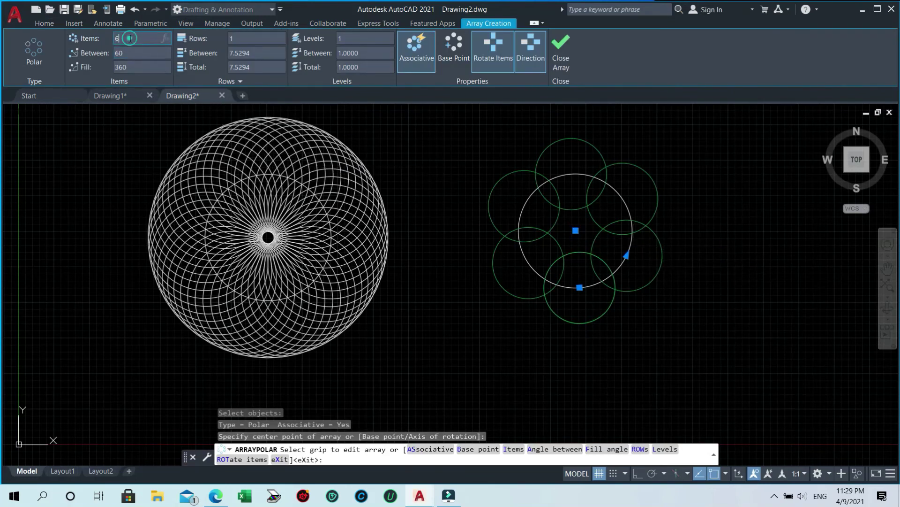
text(20)
key(Return)
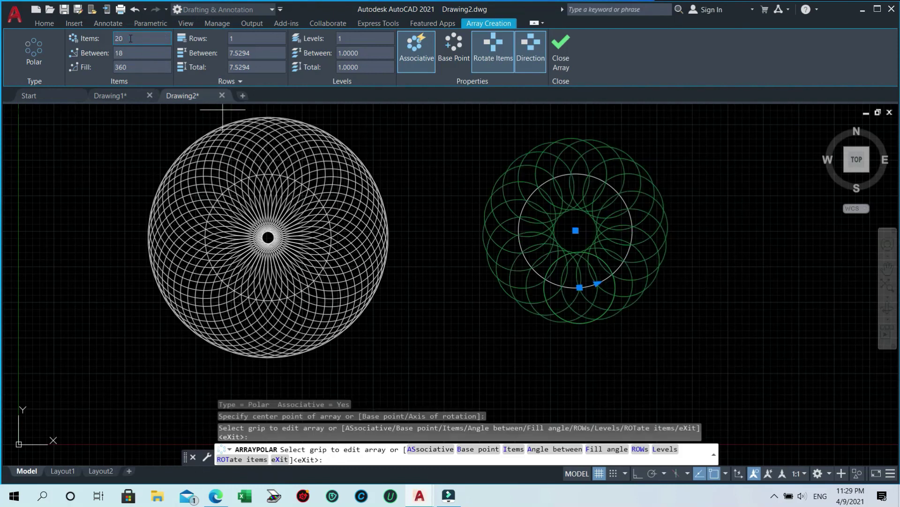
text(50)
key(Return)
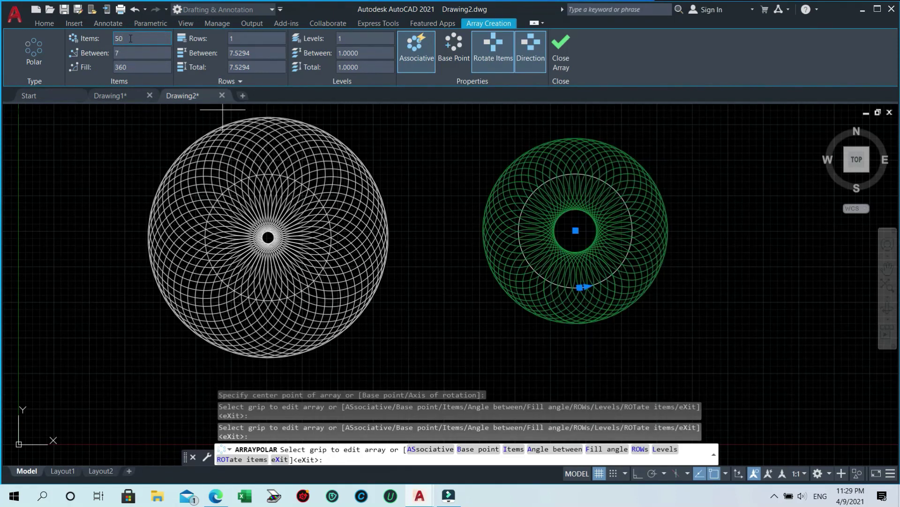
text(10)
key(Return)
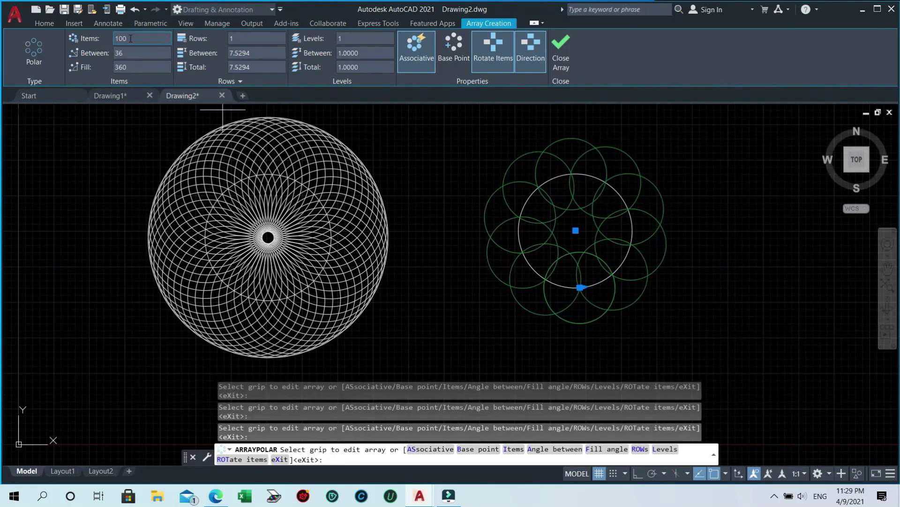
key(Return)
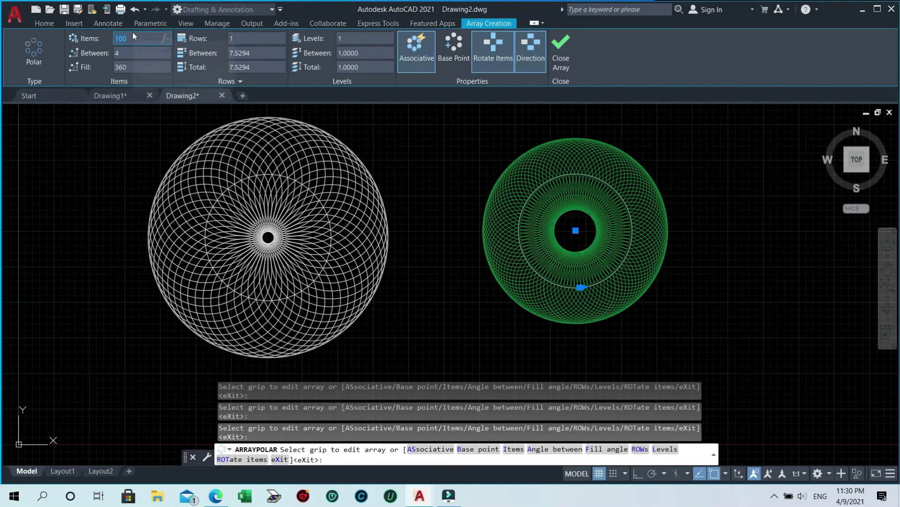
text(60)
key(Return)
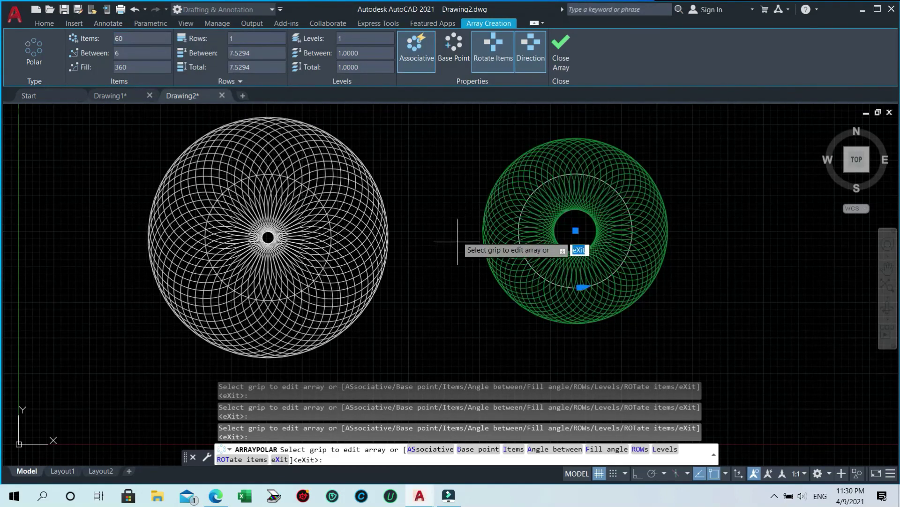
key(Escape)
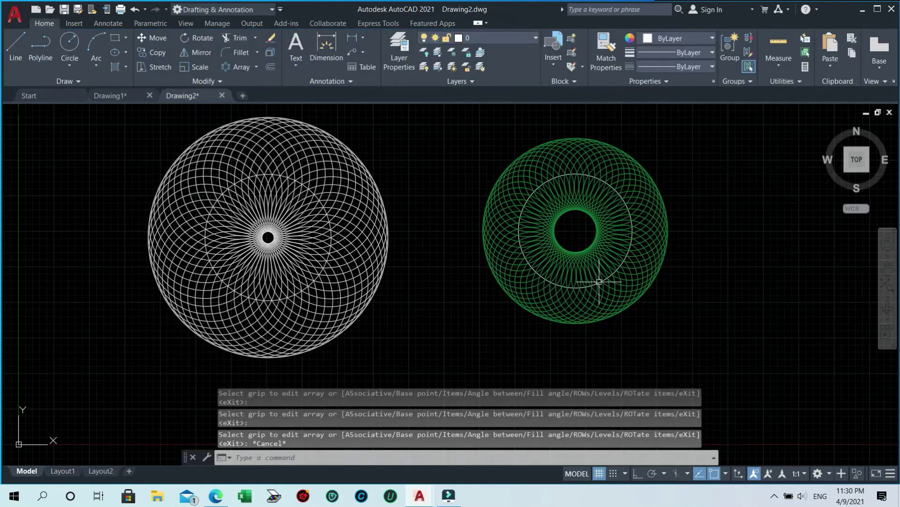
- Move the green array together with its white center circle down and closer to the large white circular pattern, leaving nothing selected
click(636, 282)
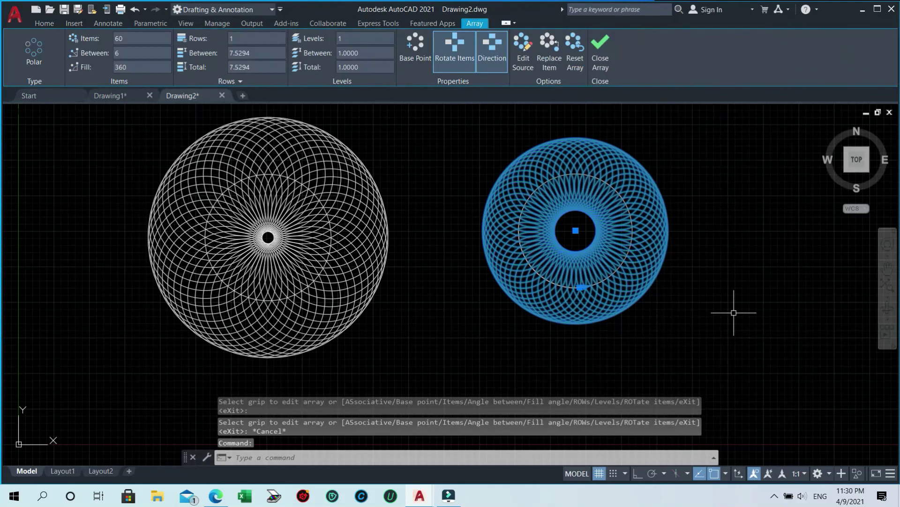
key(Escape)
click(698, 318)
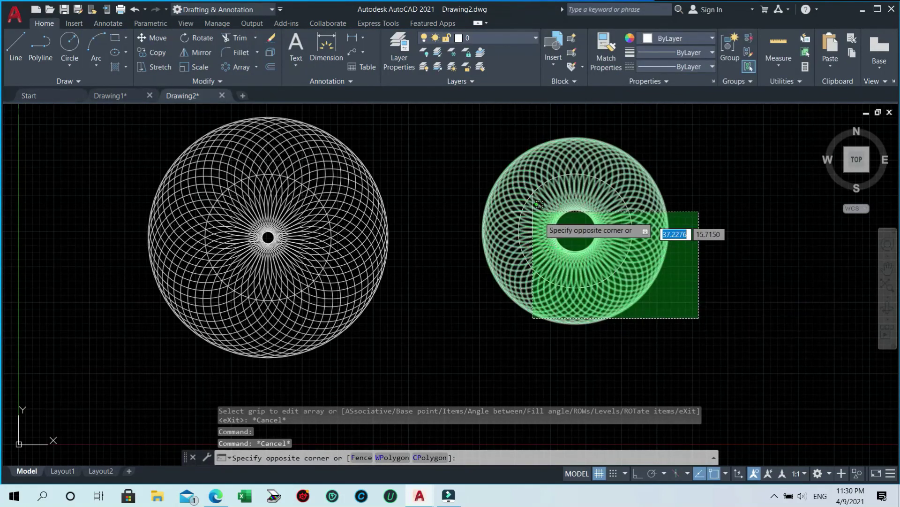
click(459, 155)
text(m)
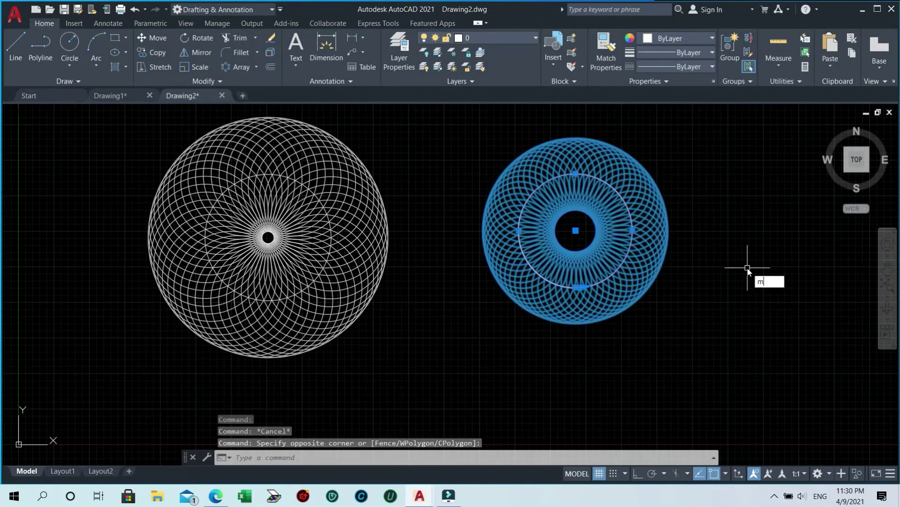
key(Return)
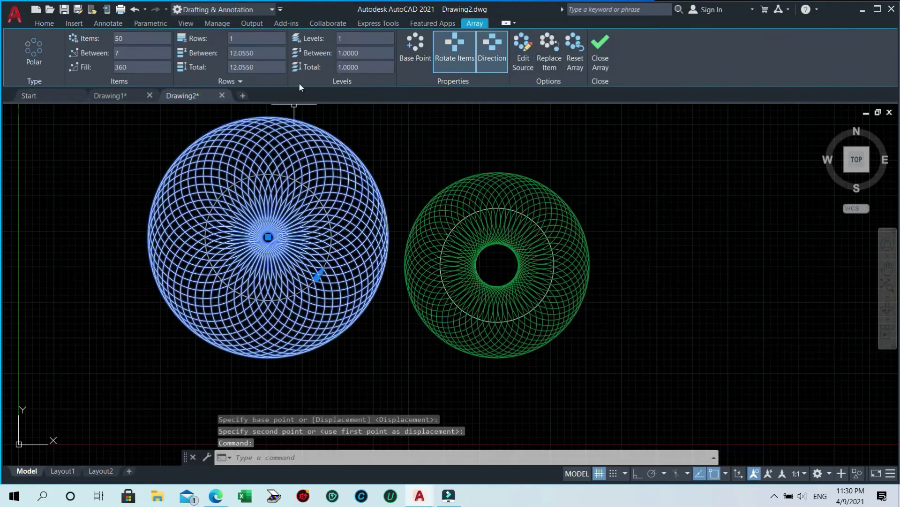
key(Escape)
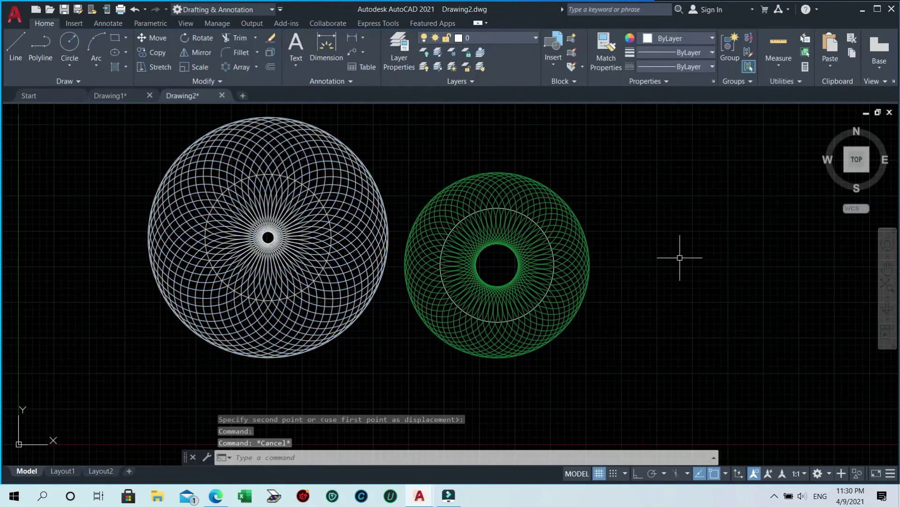
click(652, 207)
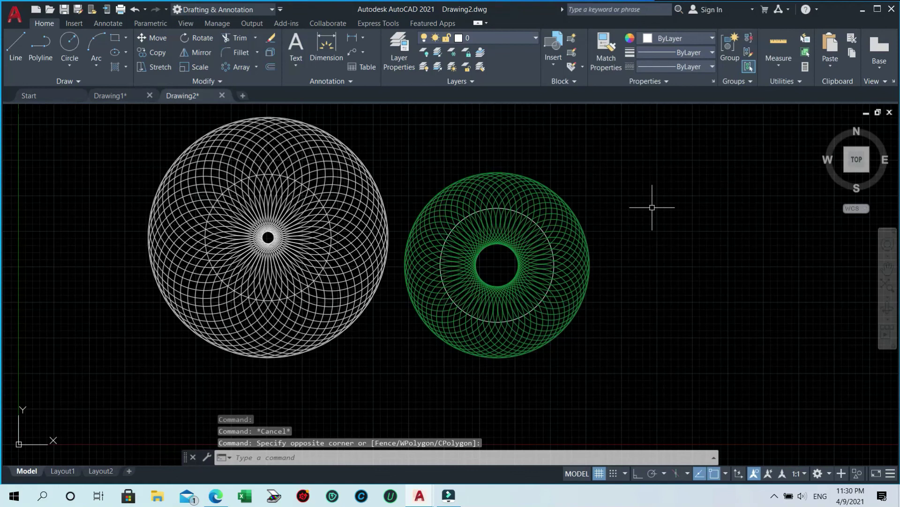